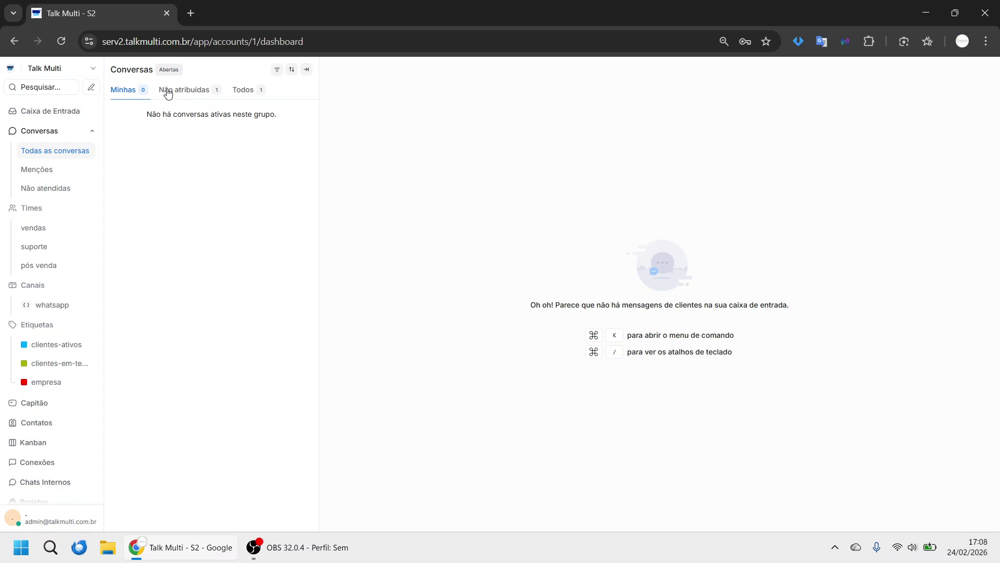
Step: Open the unassigned conversation from the Não atribuídas list and show its contact details
click(201, 91)
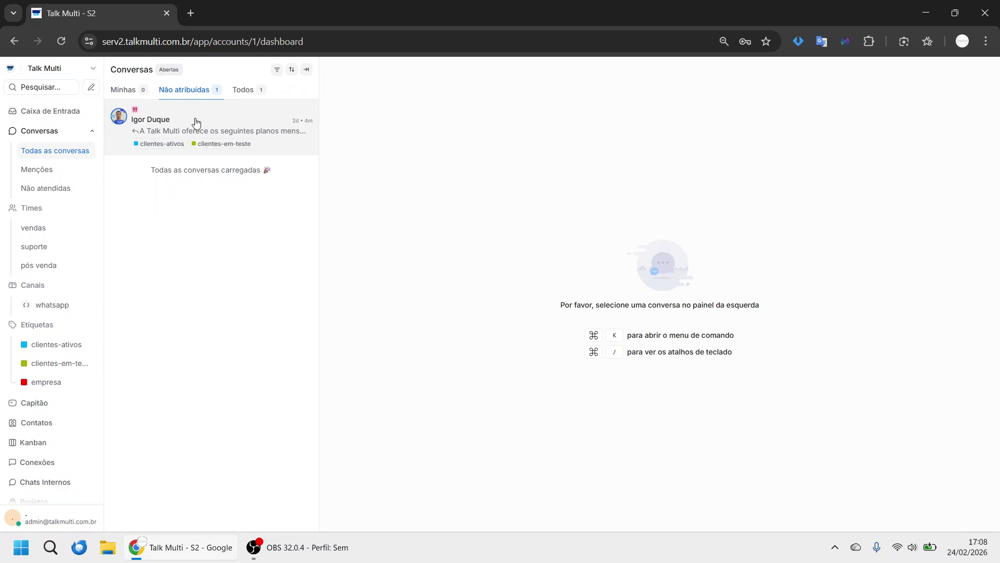
click(208, 122)
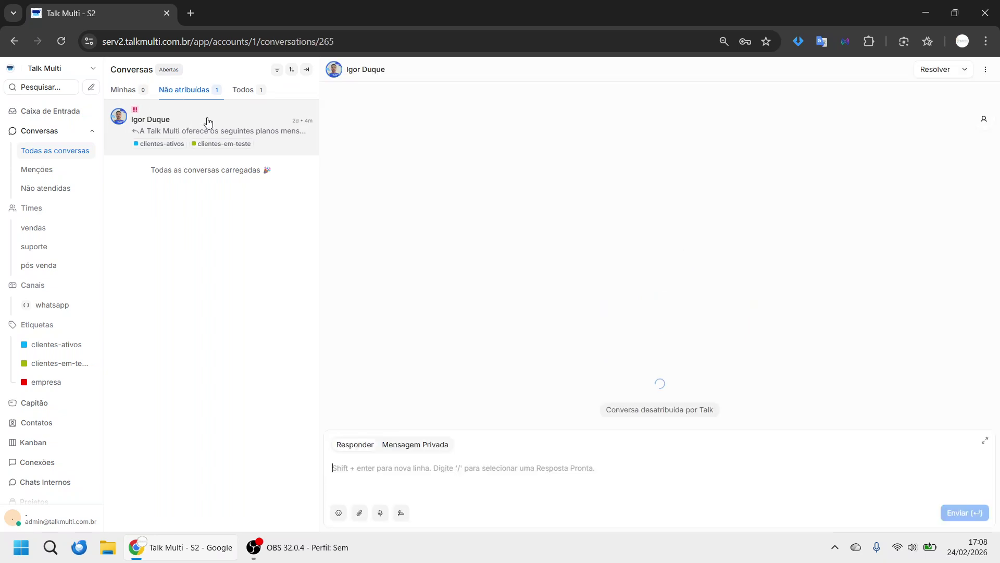
click(986, 120)
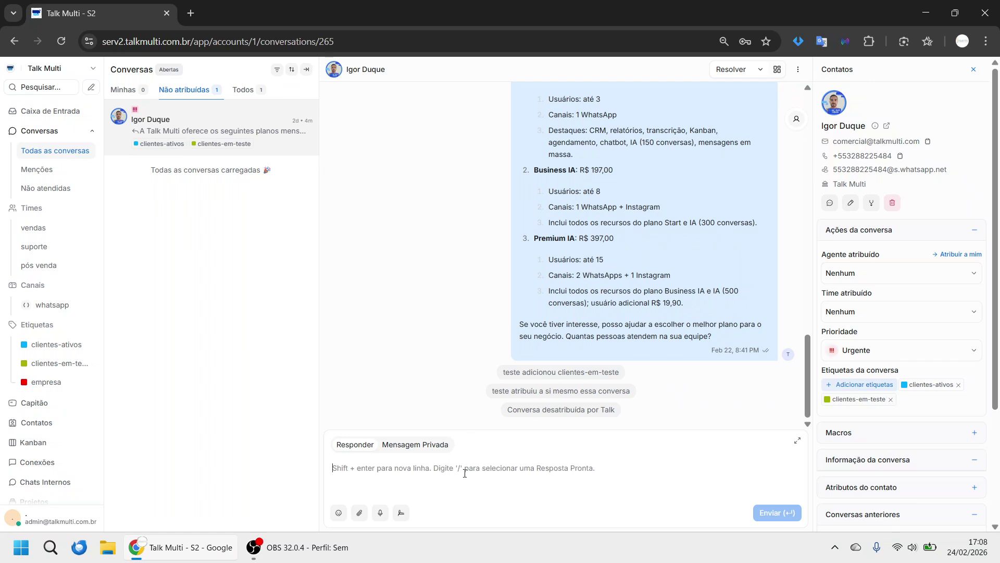
Step: Send the private message "teste" in the open conversation, visible only to agents
click(436, 445)
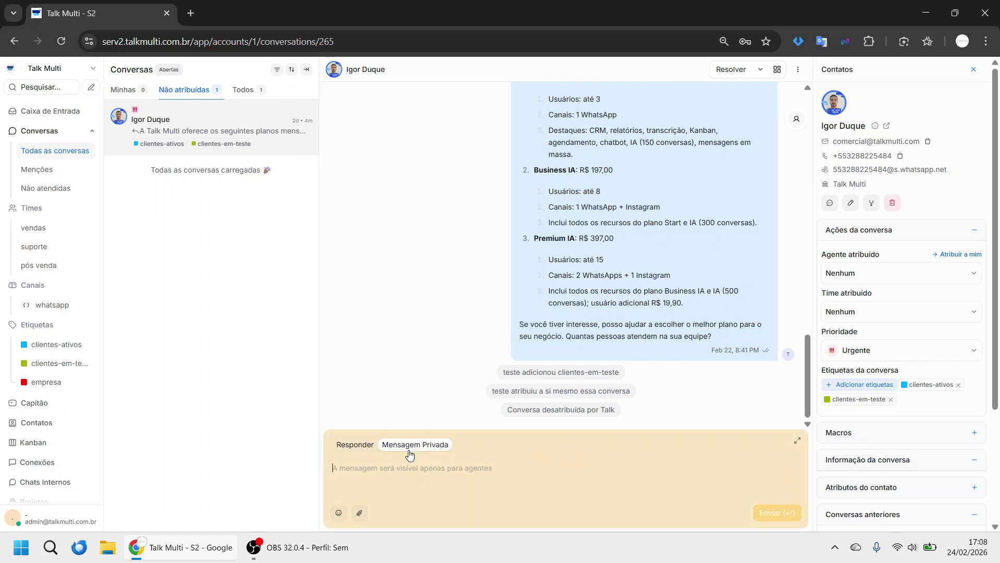
click(424, 471)
text(teste)
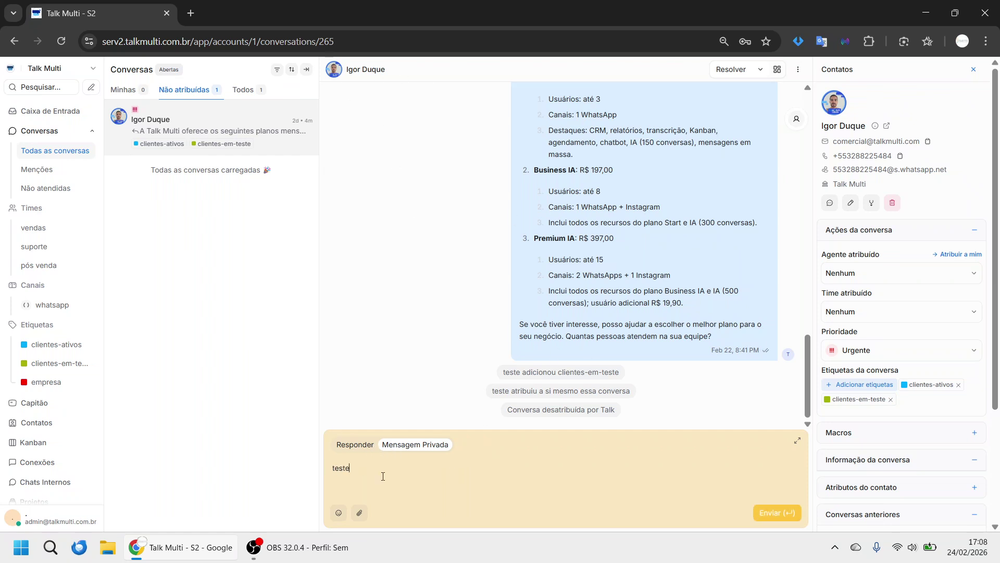
key(Return)
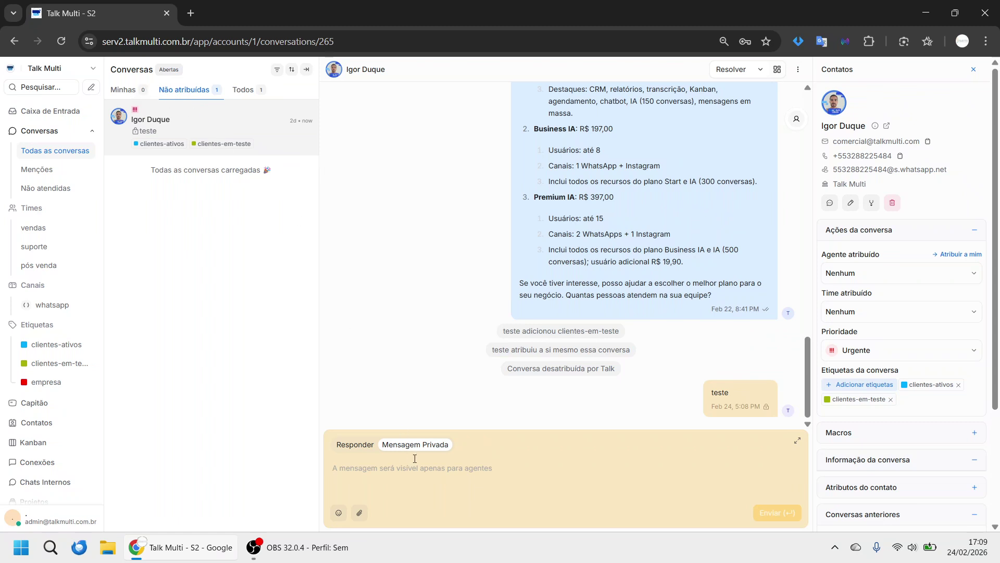
Step: Draft a customer reply reading "guugyu", assign the conversation to yourself and show the Minhas list
click(365, 447)
text(guugyu)
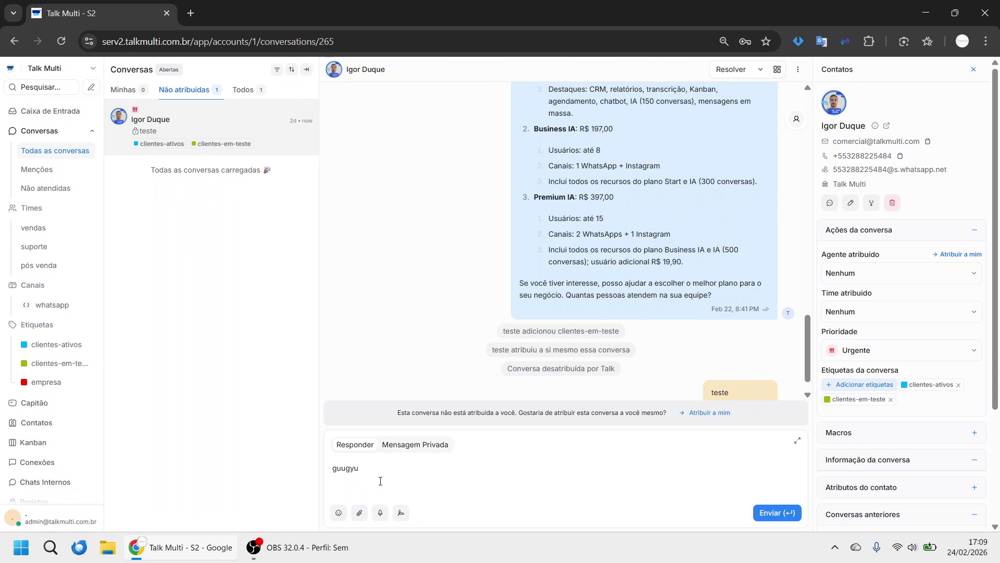
click(721, 414)
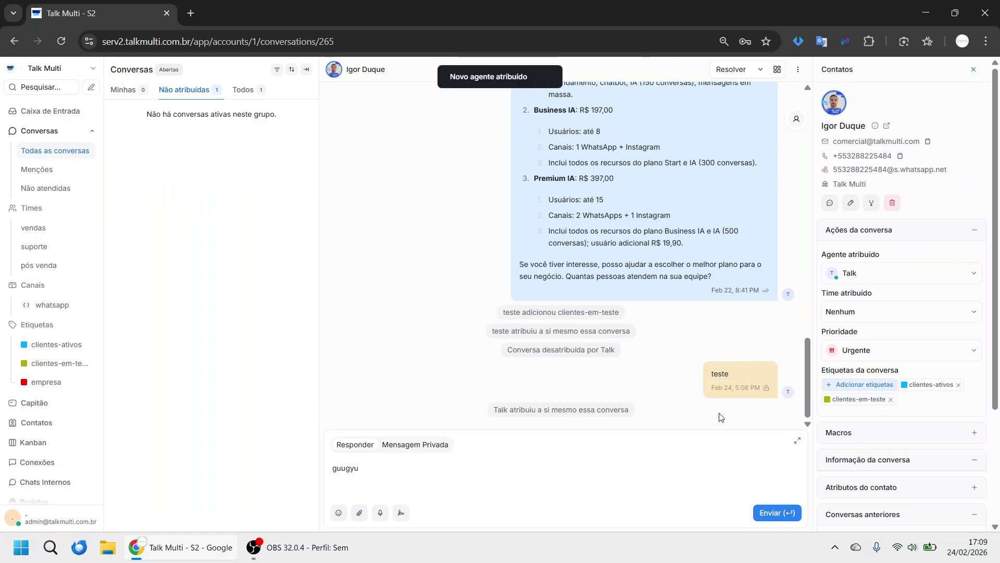
click(140, 95)
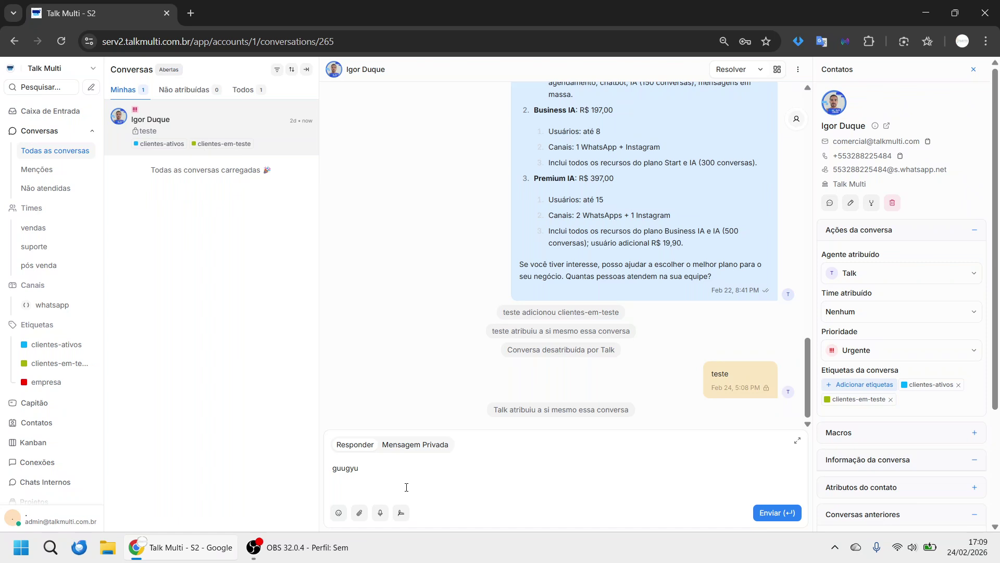
Step: Clear the draft text from the customer reply without sending it
key(BackSpace)
key(BackSpace)
key(BackSpace)
key(BackSpace)
key(BackSpace)
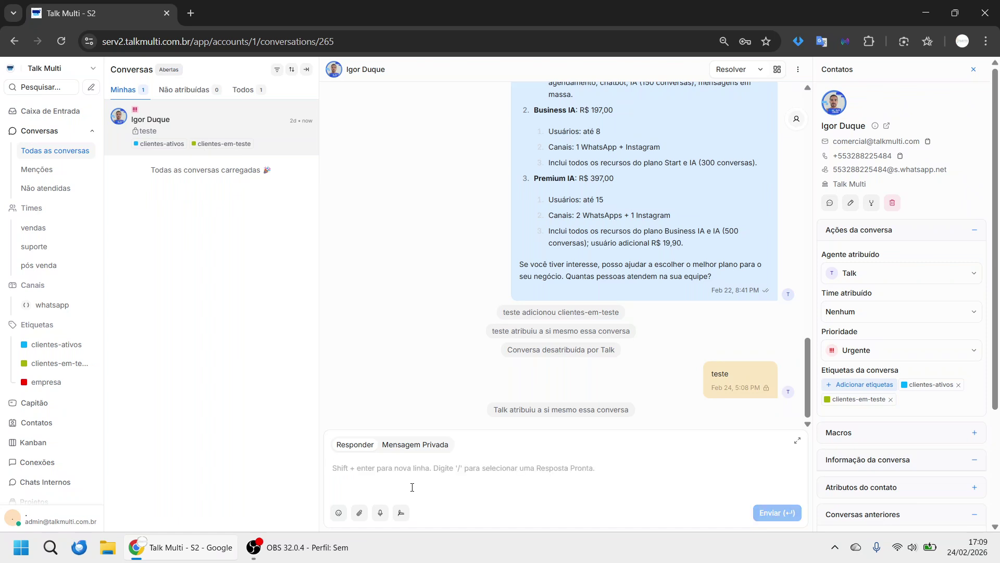
Step: Look at the agents the conversation can be assigned to, and close and reopen its contact details
right_click(248, 141)
mouse_move(327, 232)
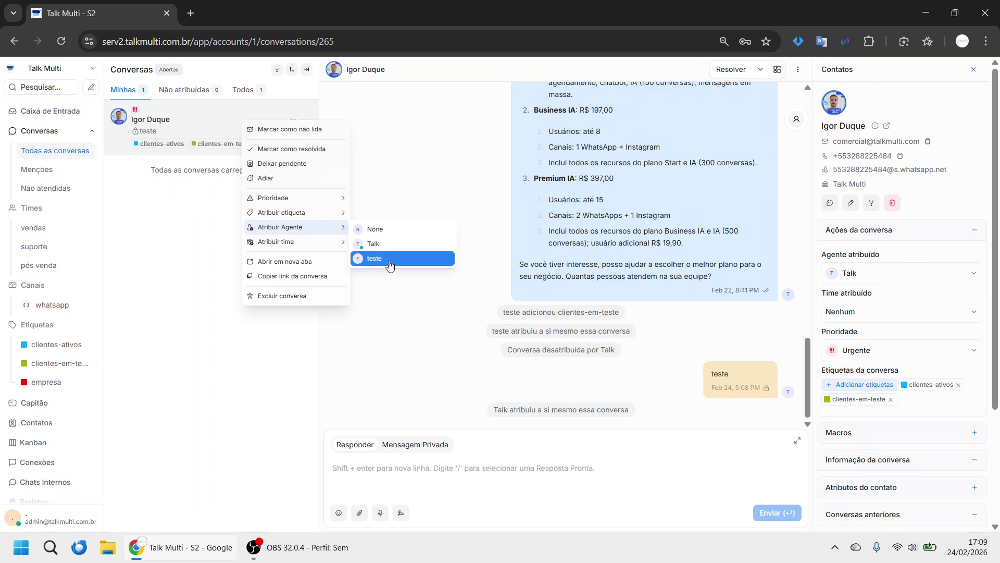
click(810, 127)
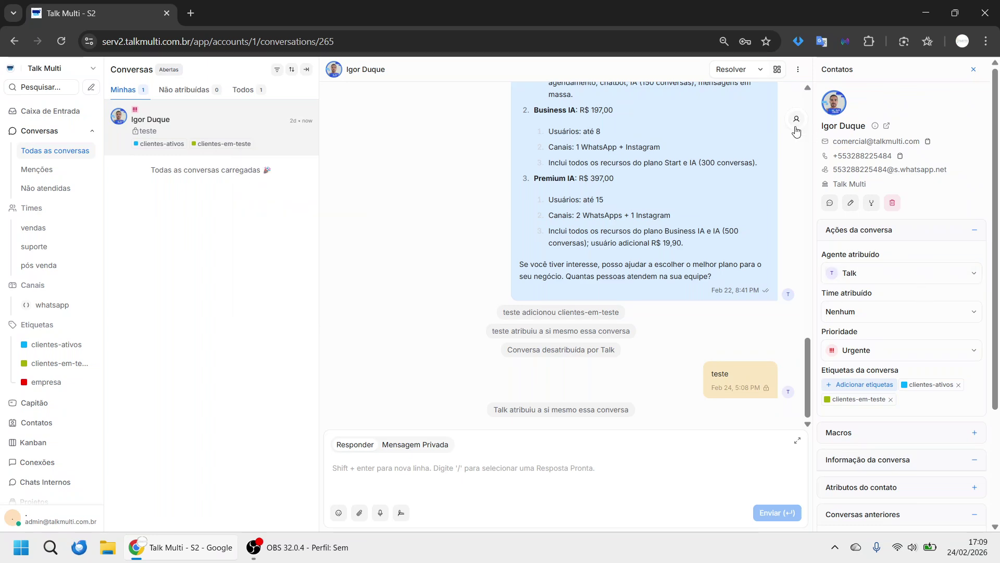
click(977, 70)
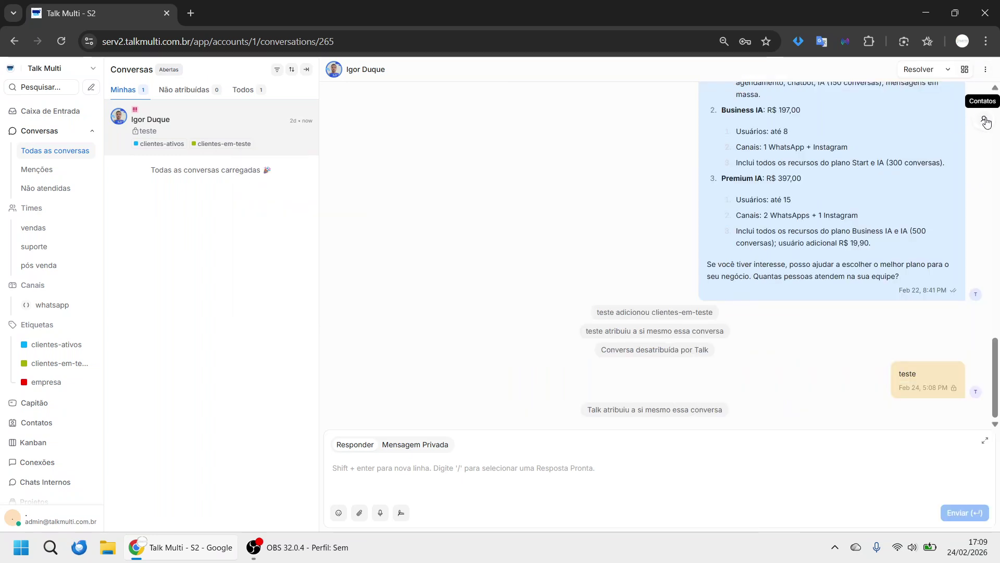
click(985, 121)
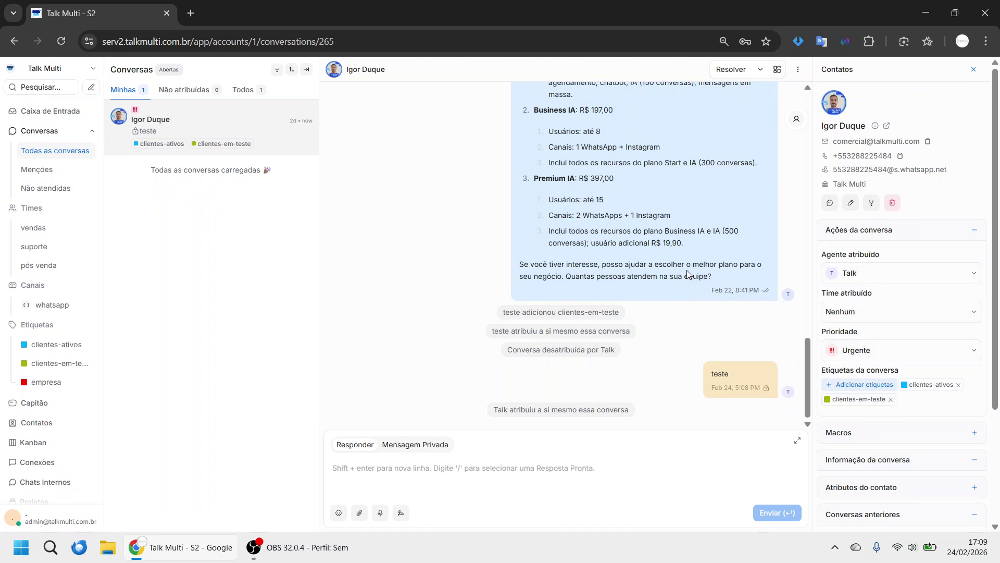
Step: Add the empresa label to the conversation and remove its clientes-ativos and clientes-em-teste labels
right_click(234, 137)
mouse_move(269, 215)
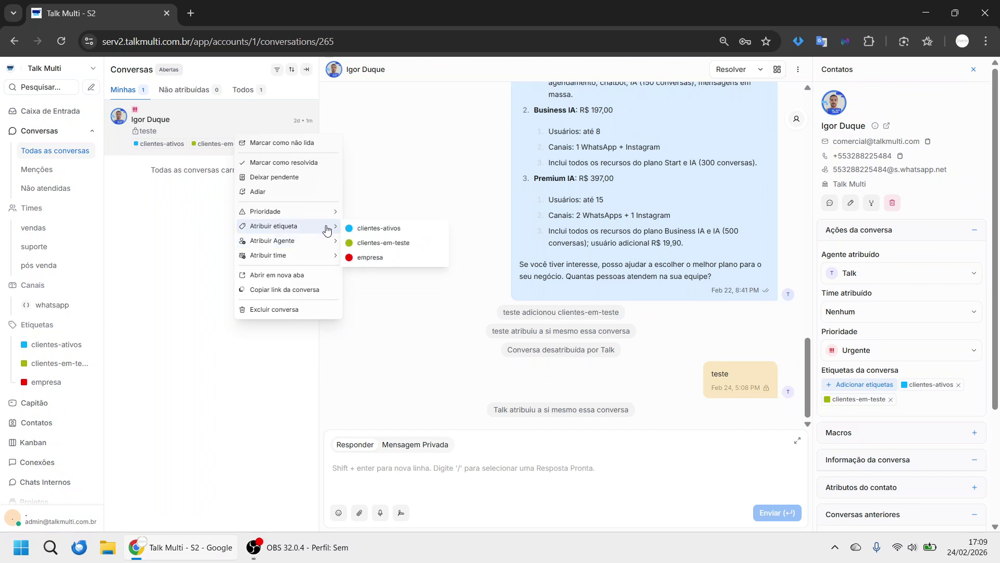
click(365, 257)
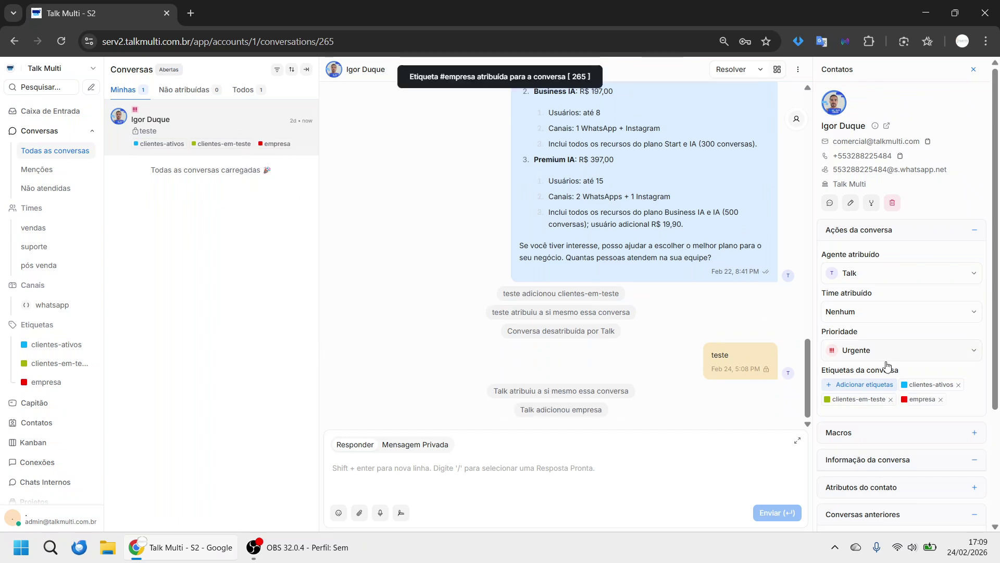
click(958, 386)
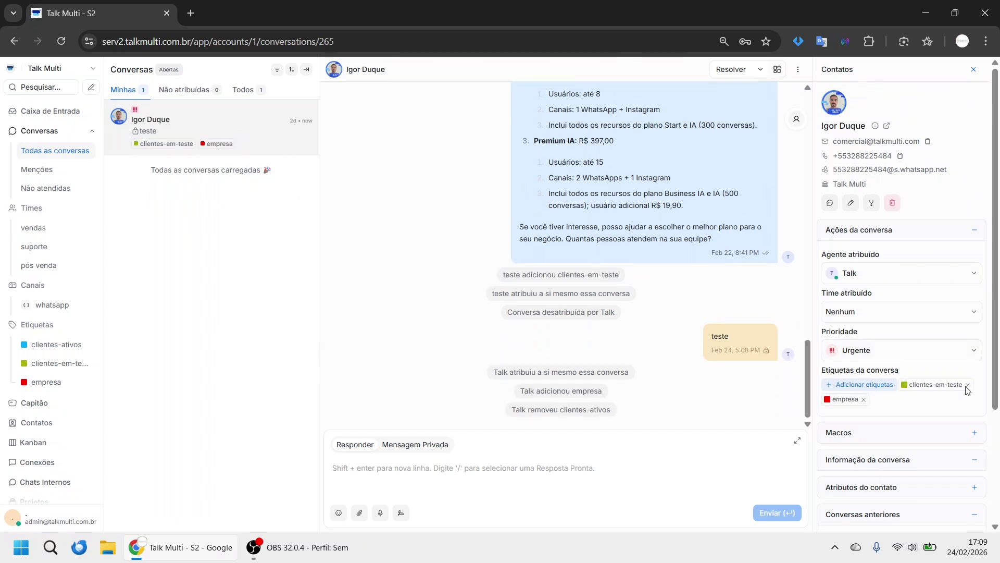
click(967, 385)
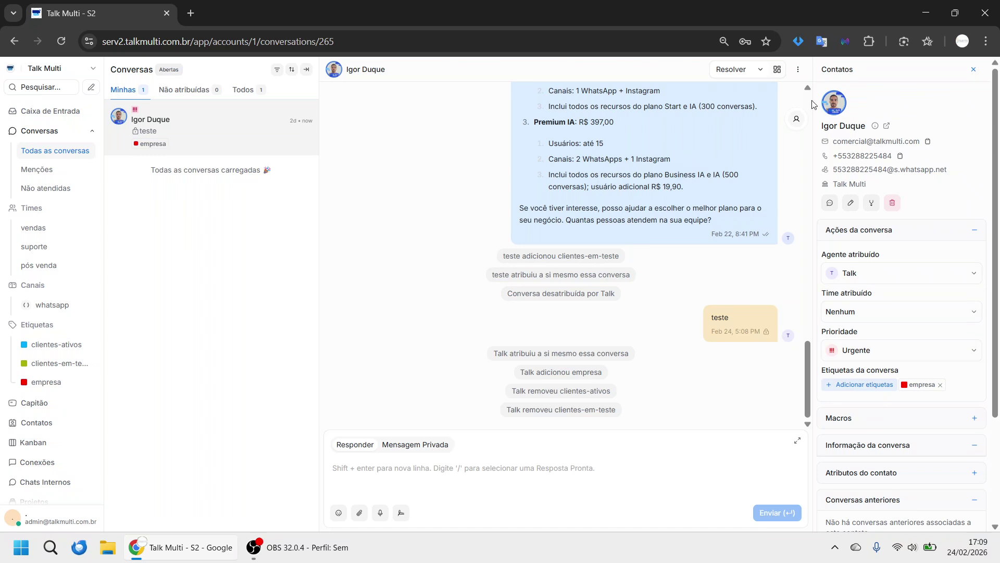
Step: Examine the macros, contact attributes, previous conversations and participants sections in the contact details, collapsing Informação da conversa
scroll(898, 312, down, 3)
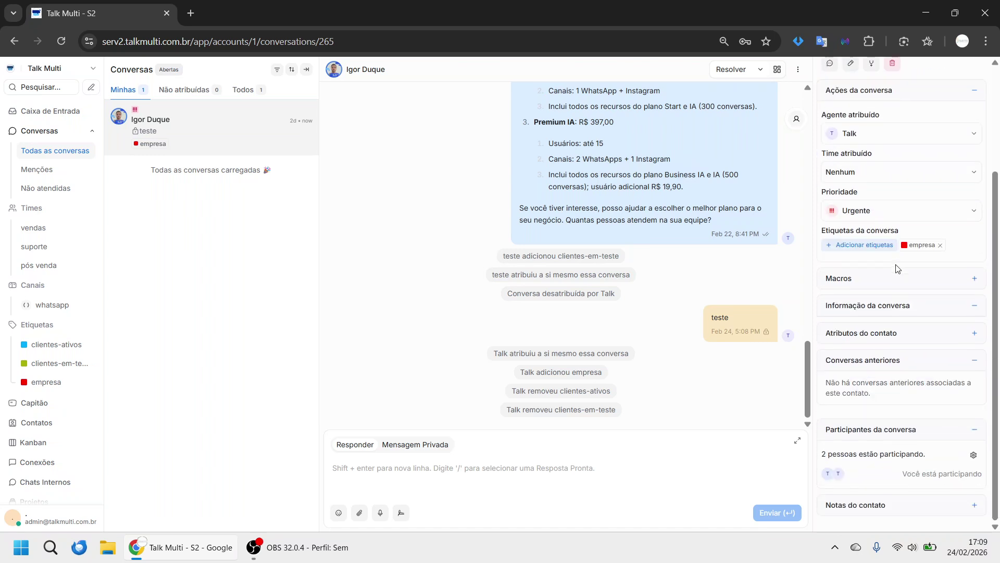
click(888, 280)
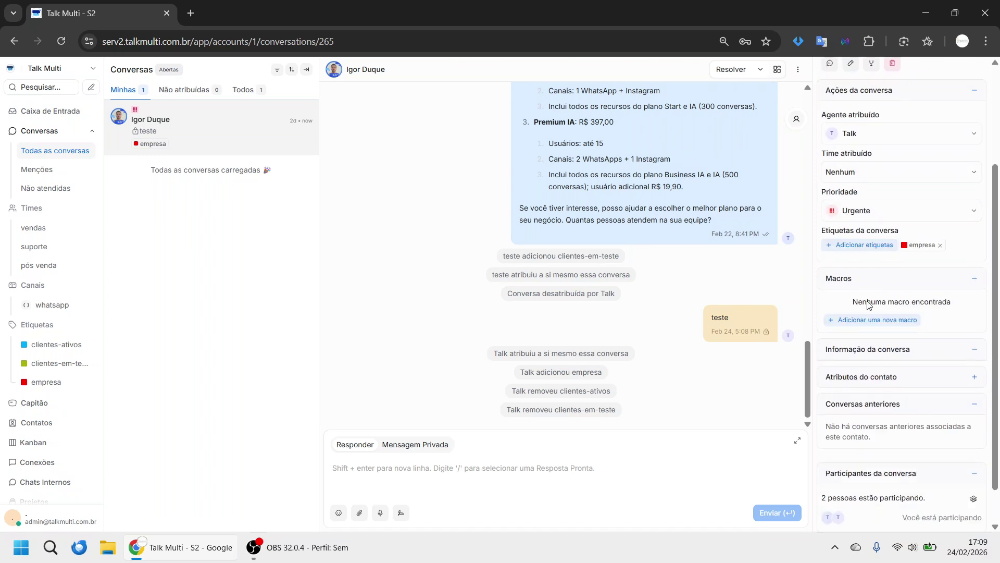
click(879, 353)
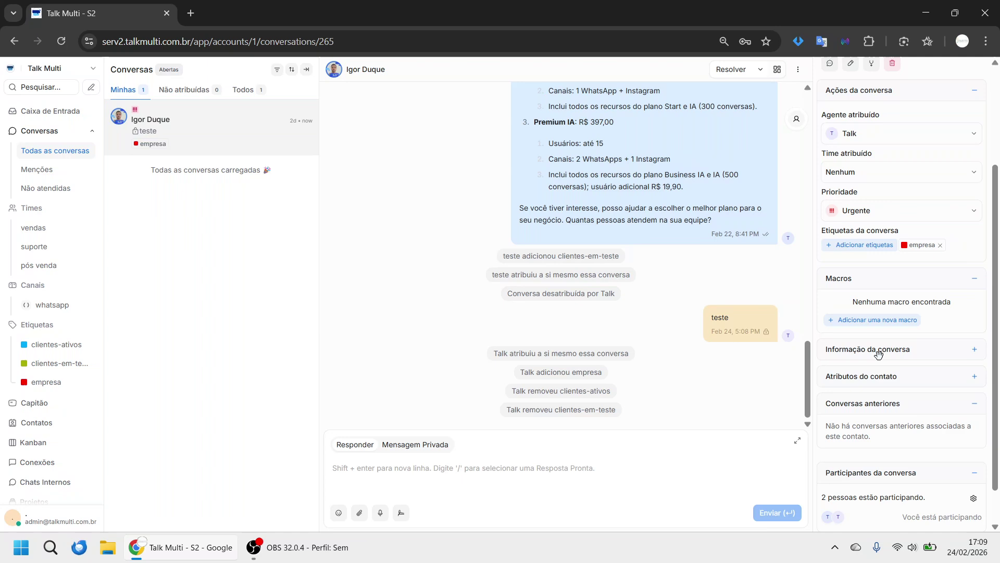
click(885, 376)
scroll(911, 395, down, 2)
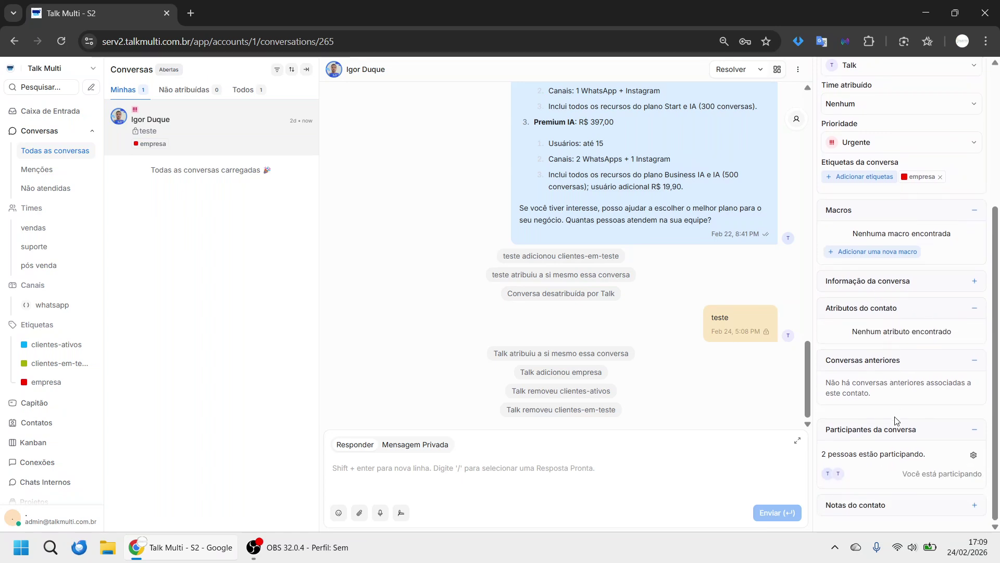
scroll(881, 417, up, 5)
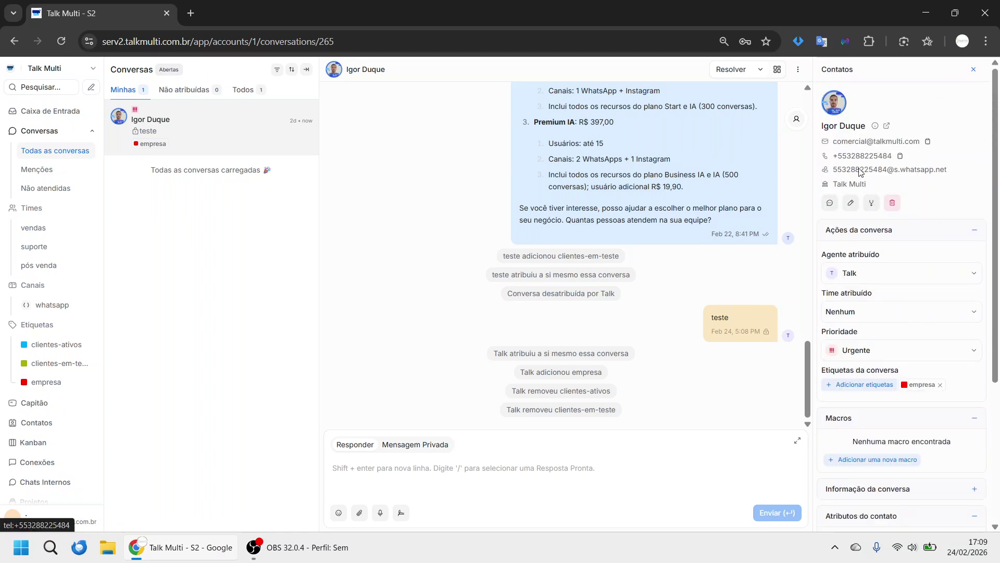
Step: Open the contact's edit form, look through its name, e-mail, company and social profile fields, and close it without saving
click(853, 203)
drag(817, 195, 766, 198)
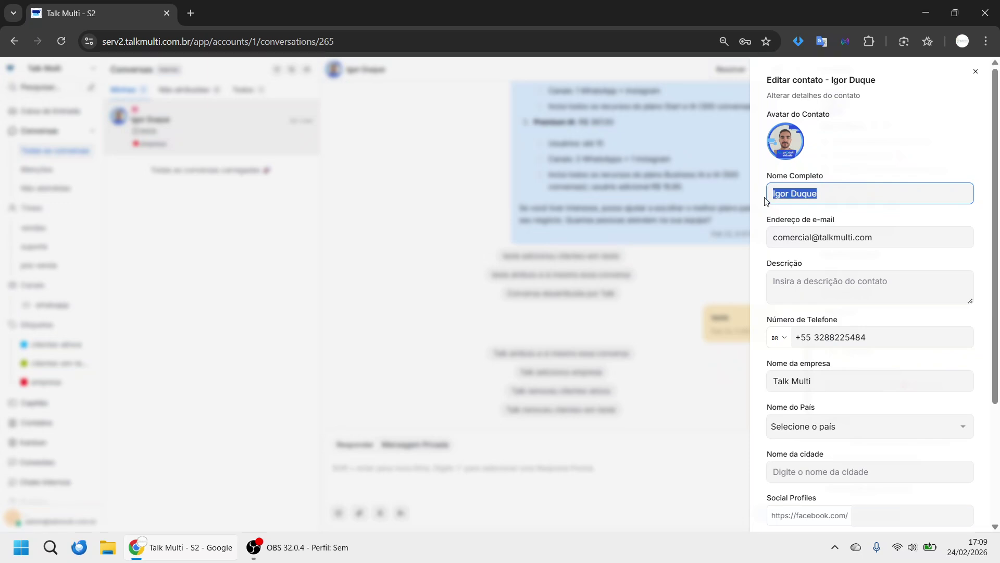
click(818, 237)
triple_click(878, 237)
scroll(892, 315, down, 3)
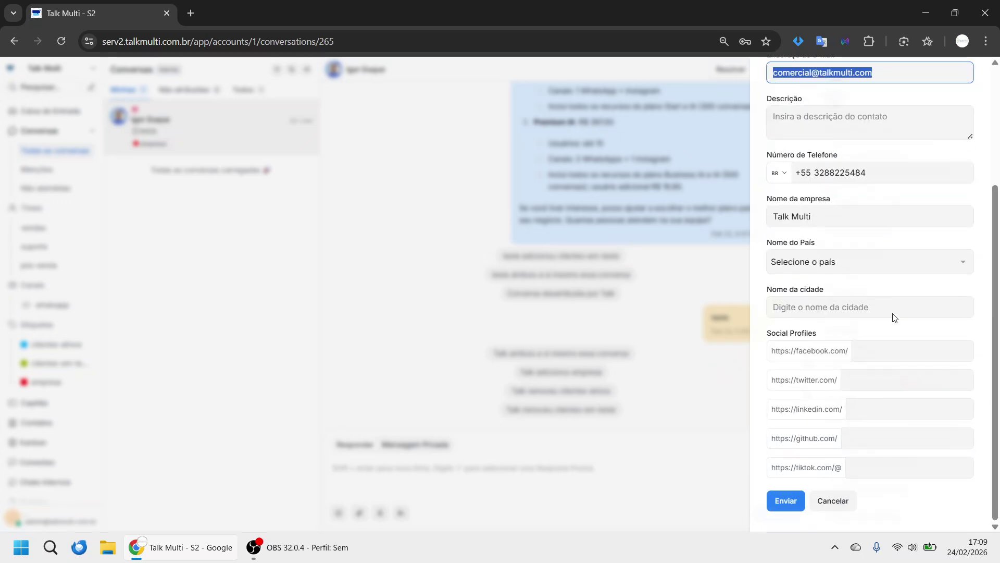
scroll(893, 315, up, 3)
click(976, 70)
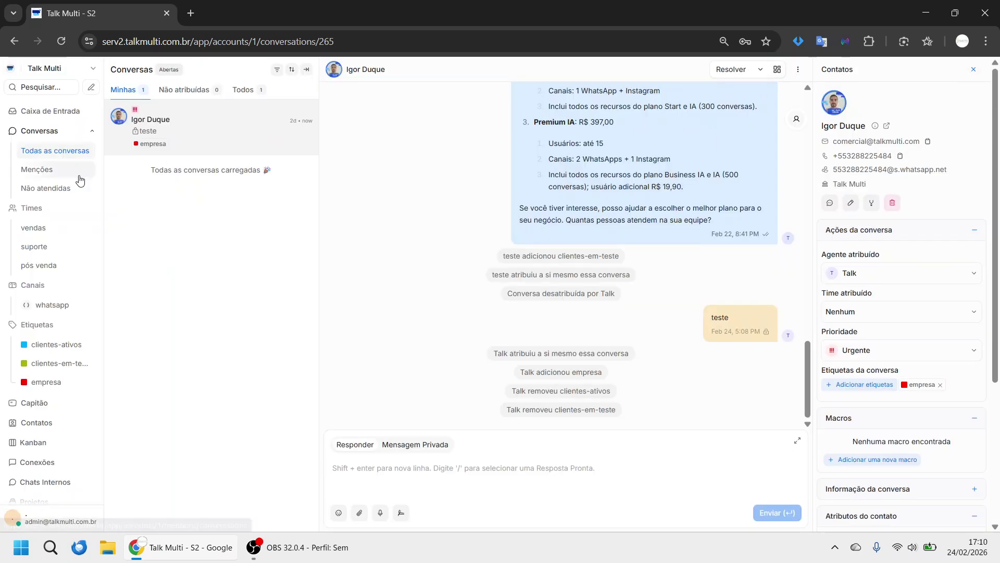
Step: Open the profile settings (Configurações do Perfil) of the signed-in account
scroll(86, 306, down, 3)
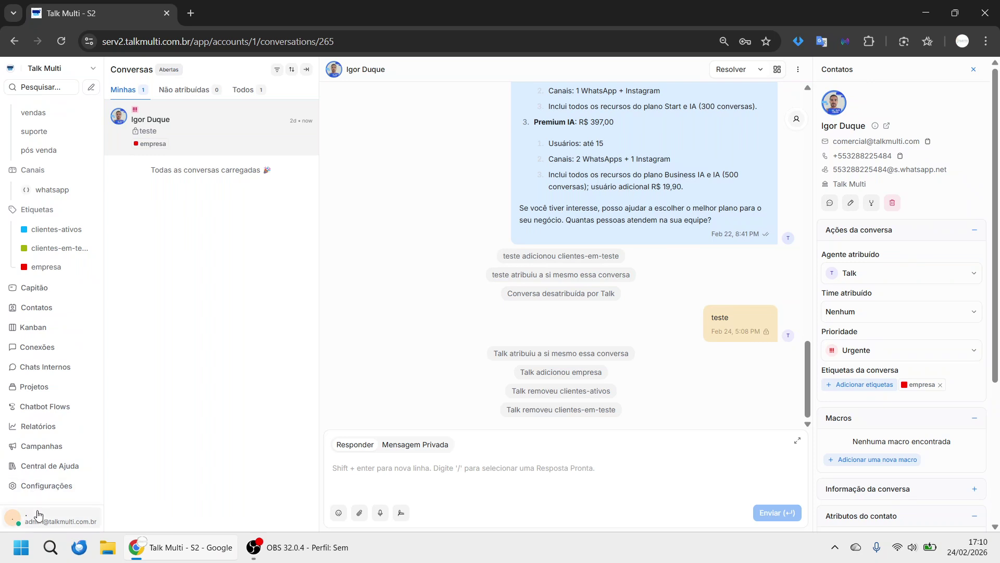
click(38, 516)
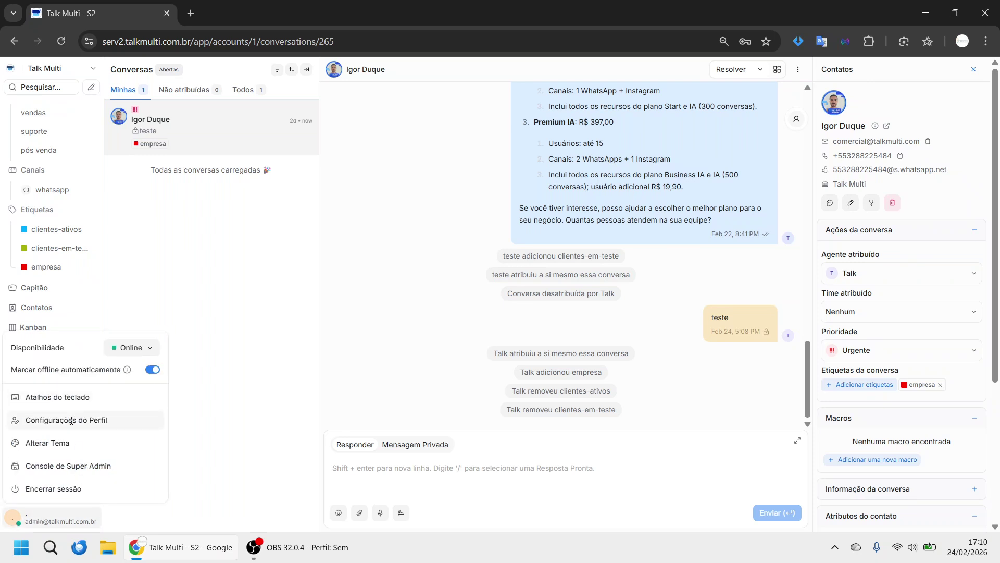
click(72, 420)
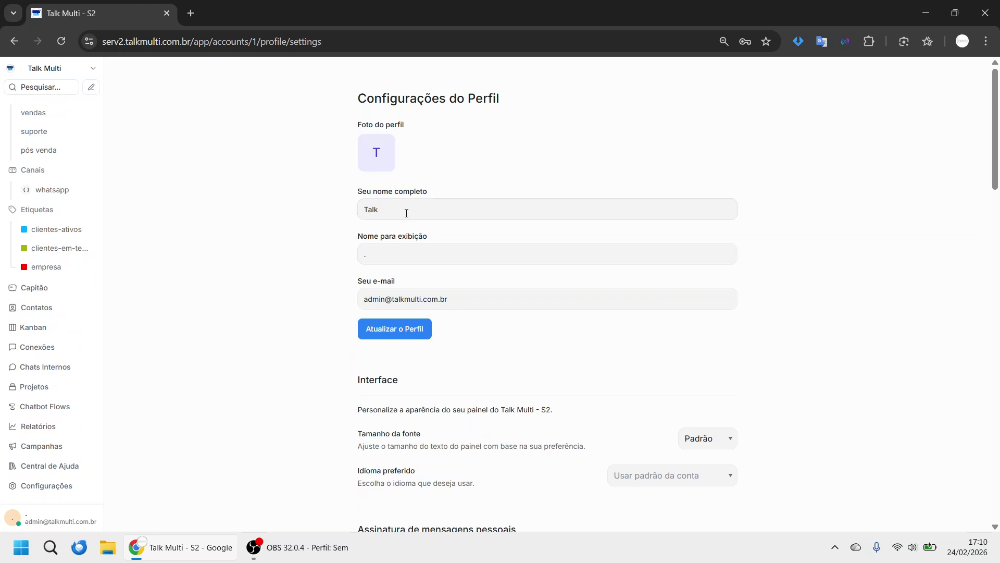
Step: Look through the profile's display name, interface, personal message signature and password change sections
drag(408, 259, 348, 266)
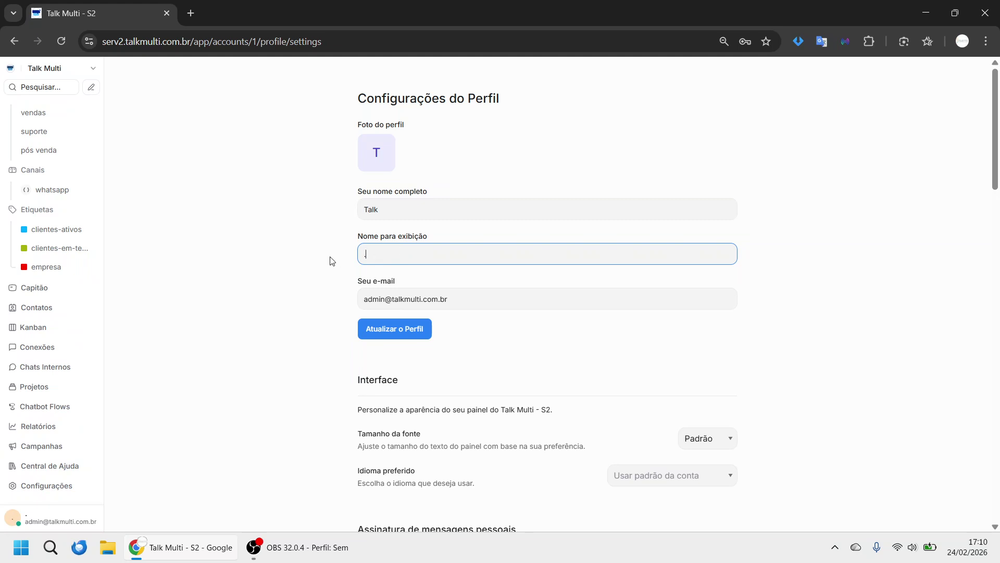
scroll(303, 248, down, 3)
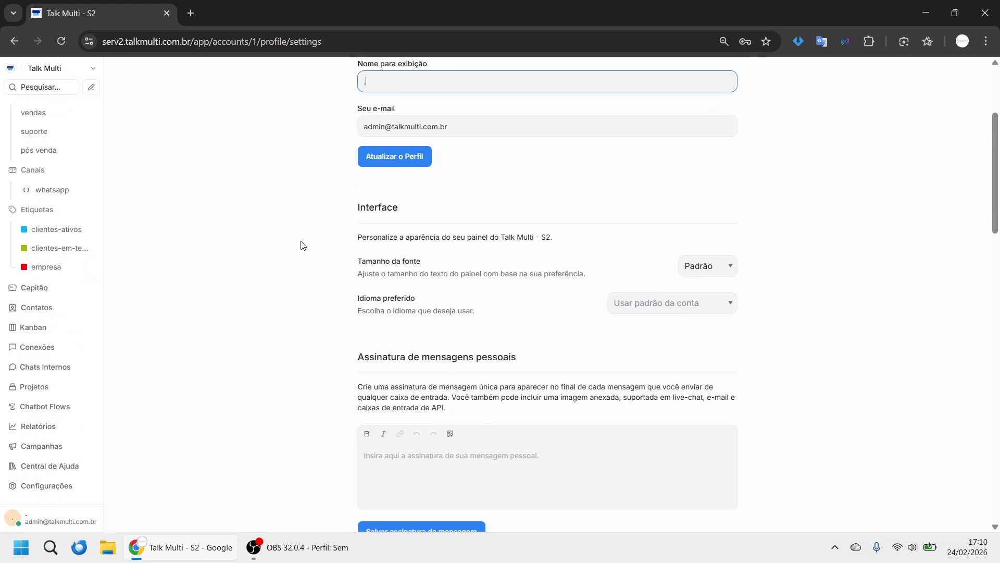
scroll(301, 246, up, 2)
scroll(308, 239, down, 3)
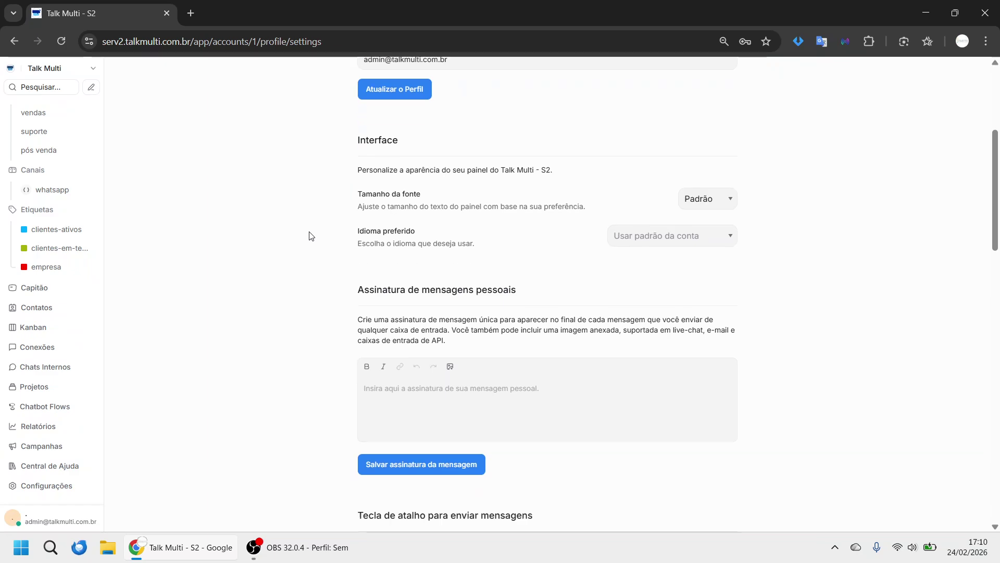
scroll(311, 235, down, 7)
click(388, 365)
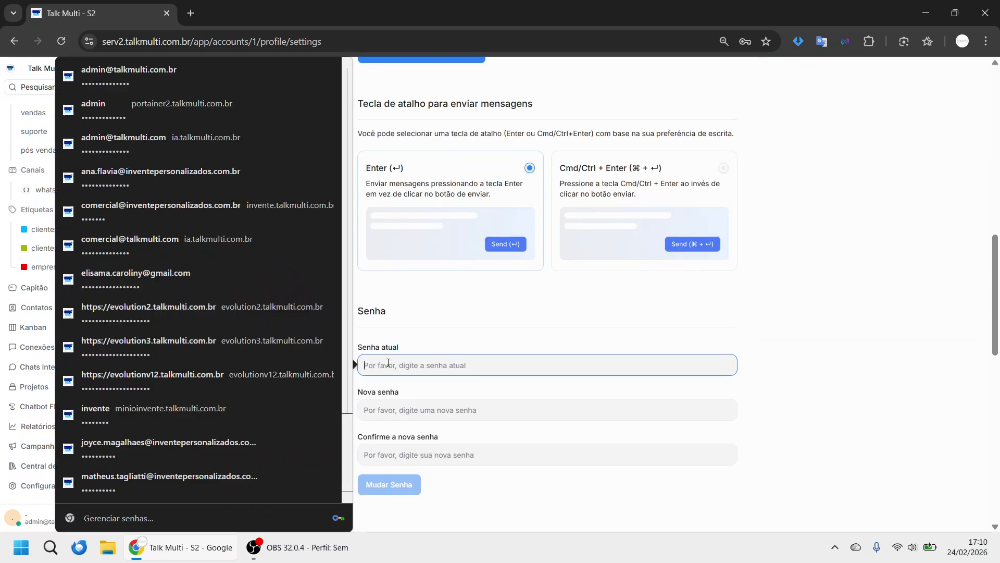
click(449, 350)
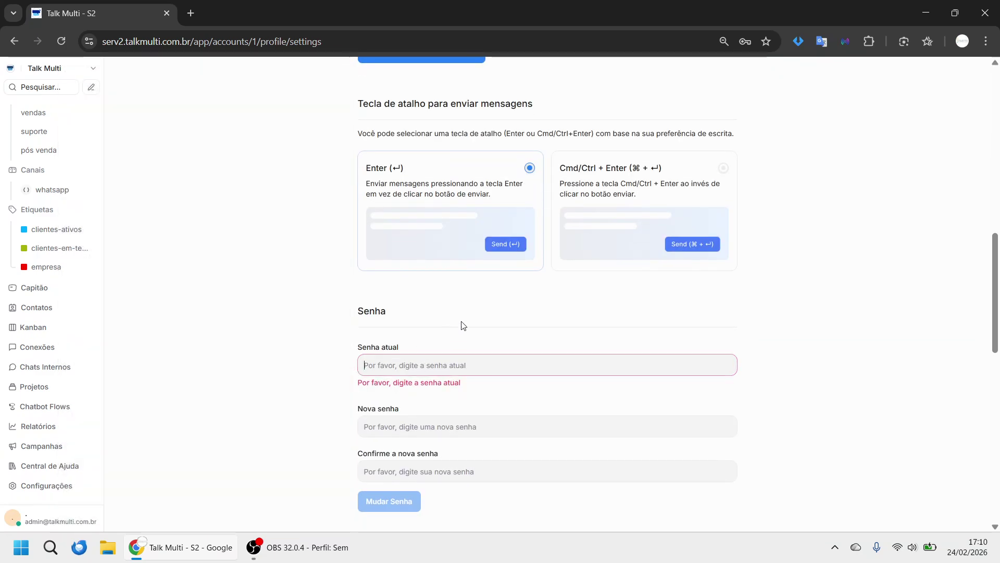
scroll(453, 319, down, 1)
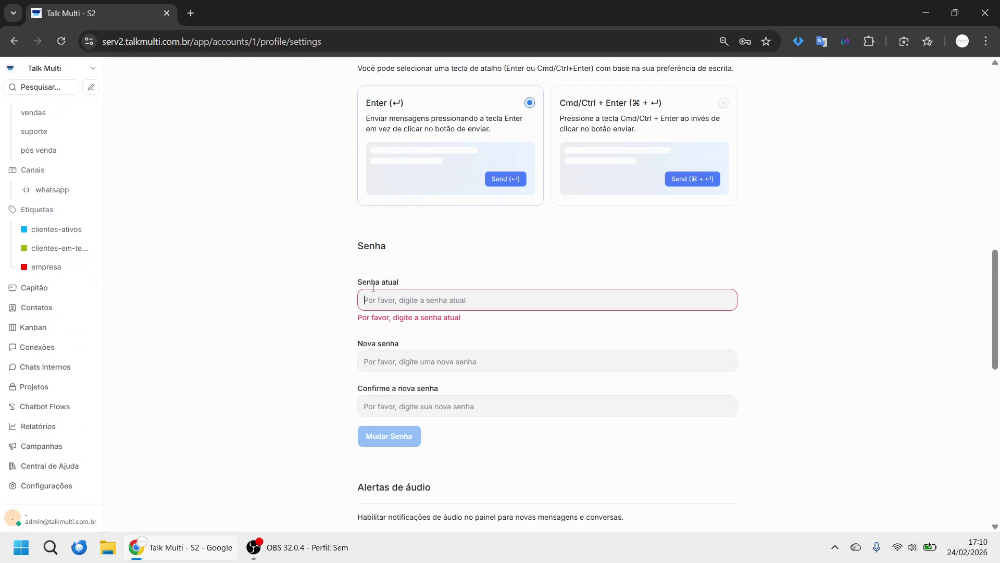
click(414, 302)
click(441, 279)
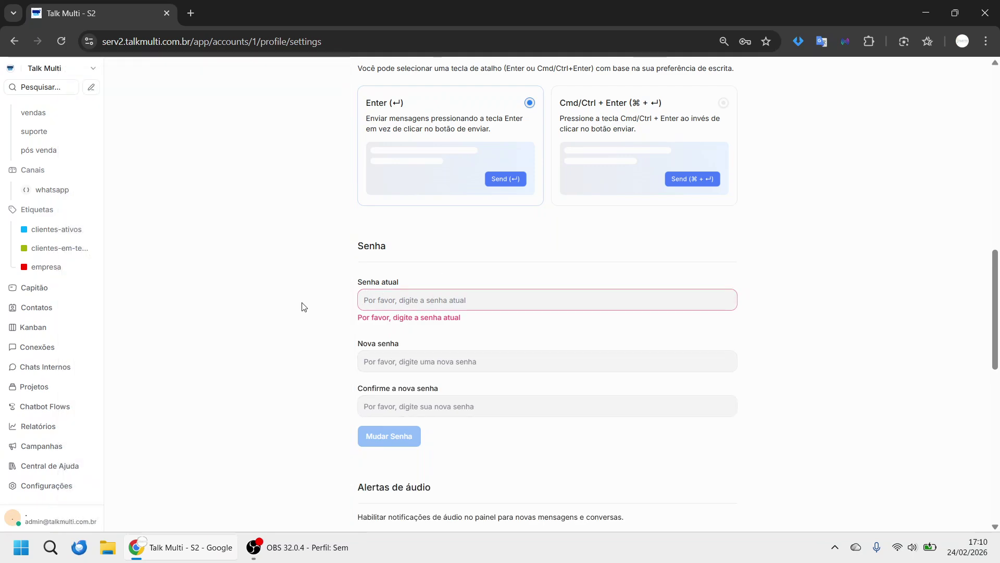
Step: Review the send shortcut, font size and language options, plus the audio alerts, notification preferences and access token sections of the profile
scroll(302, 307, up, 2)
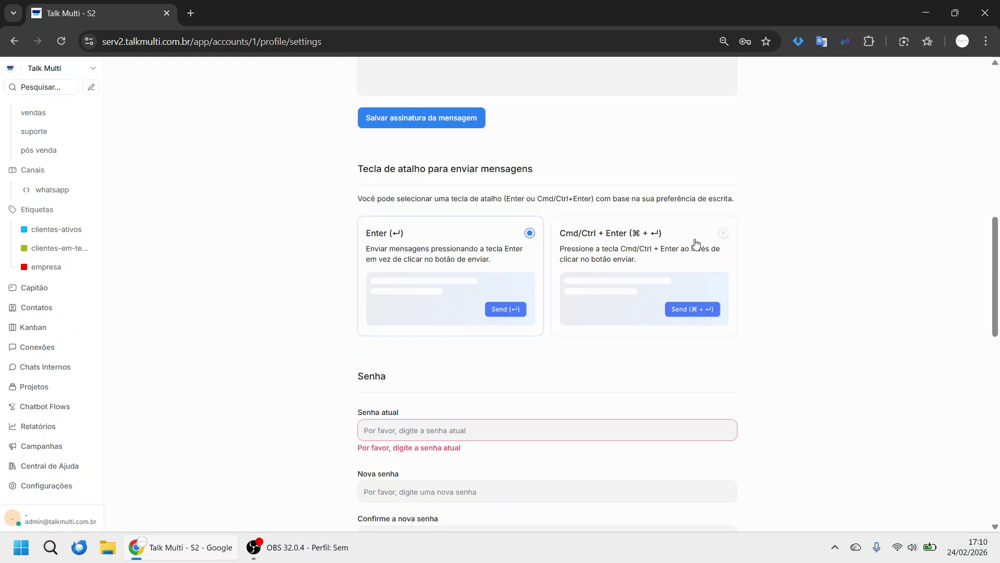
drag(999, 274, 998, 175)
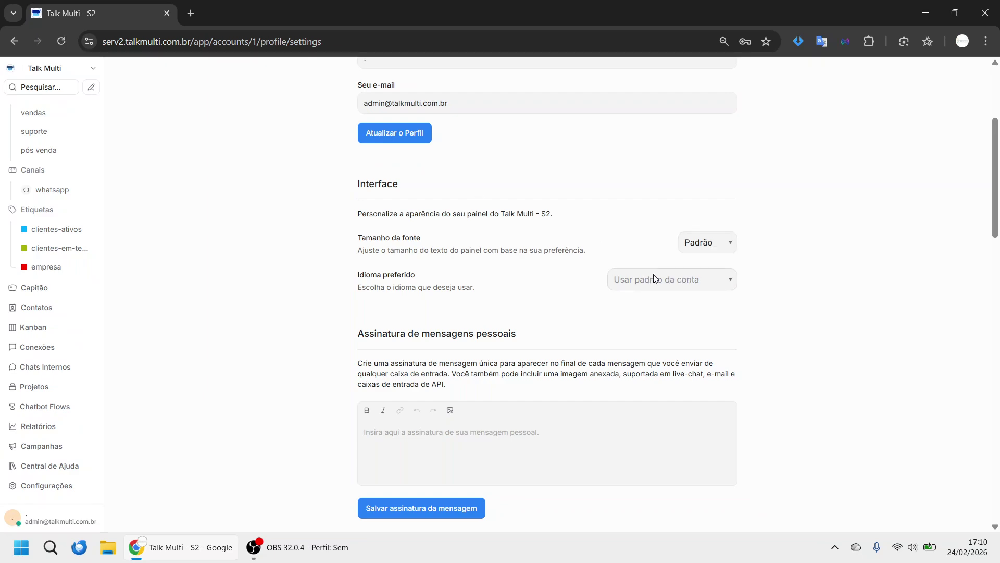
drag(998, 179, 999, 382)
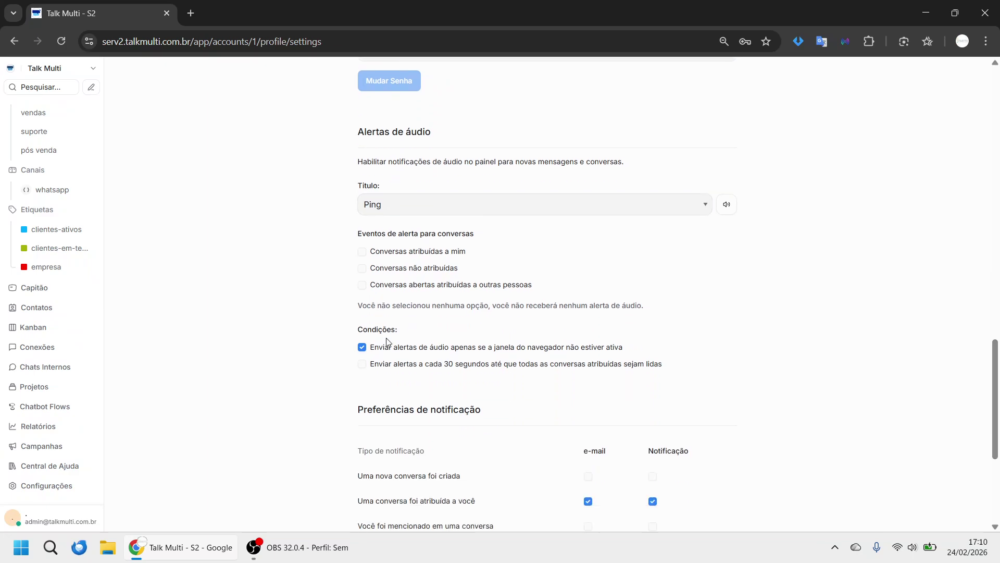
scroll(386, 341, down, 5)
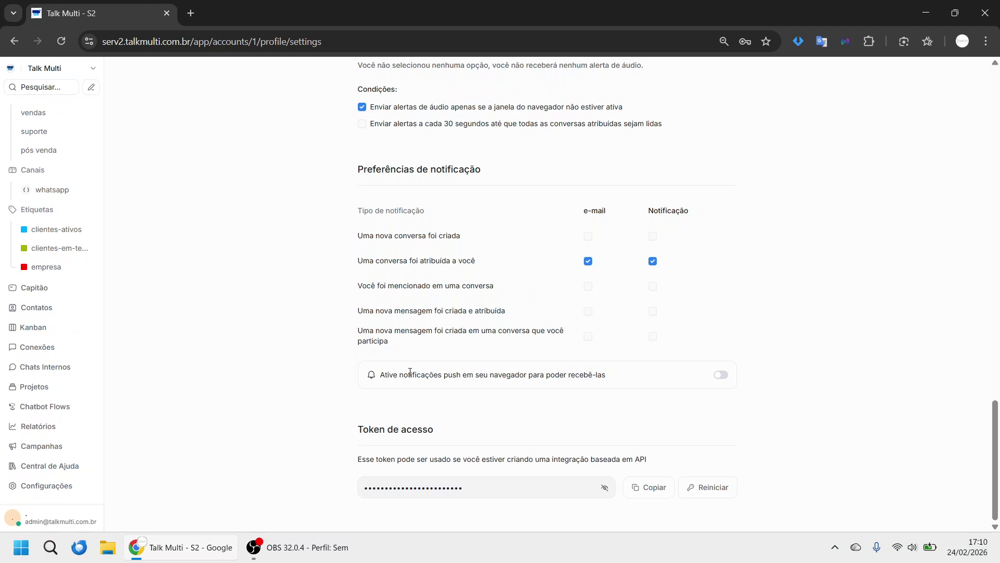
Step: Switch the interface theme to Escuro and back to Claro
click(38, 521)
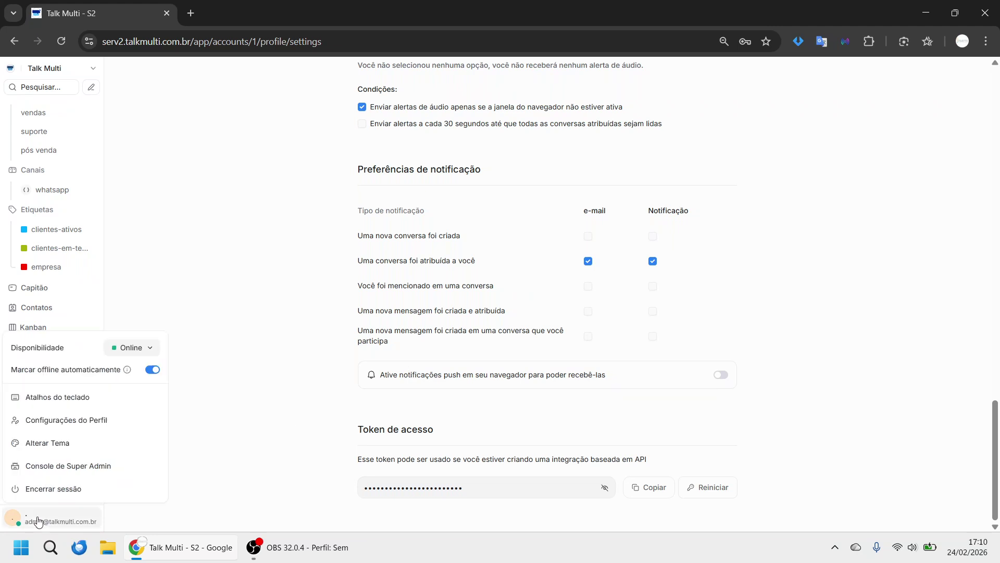
click(63, 444)
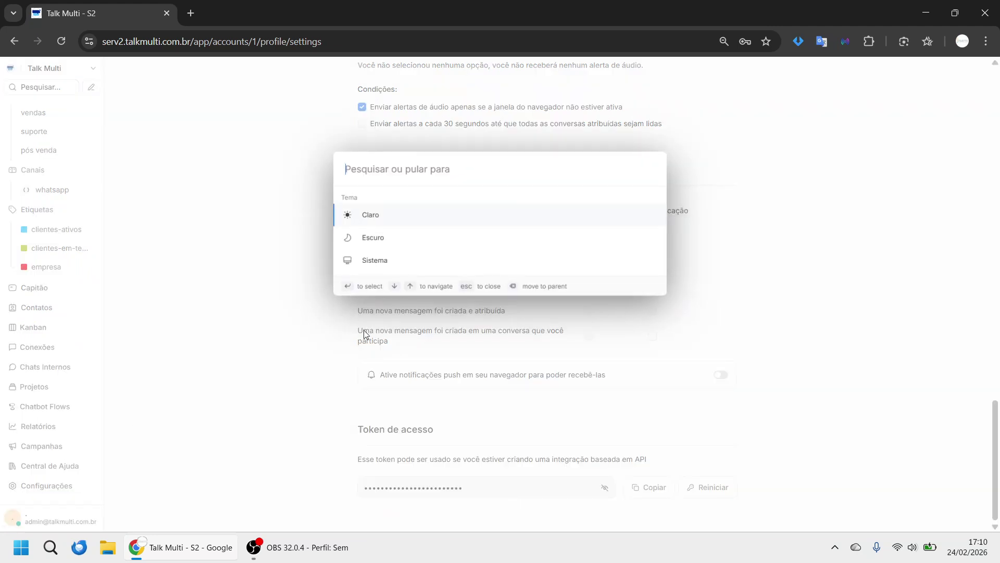
click(397, 238)
click(64, 521)
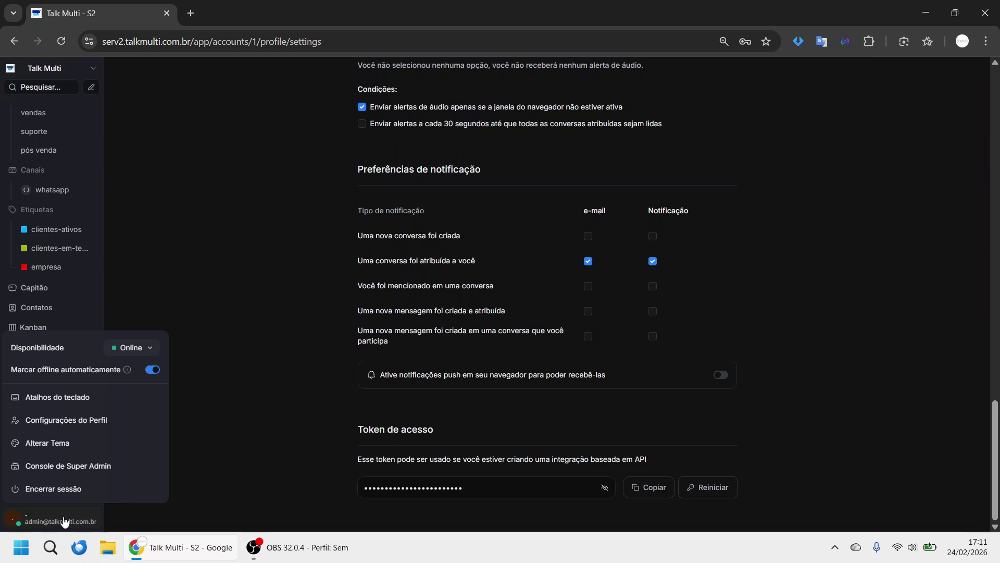
click(63, 443)
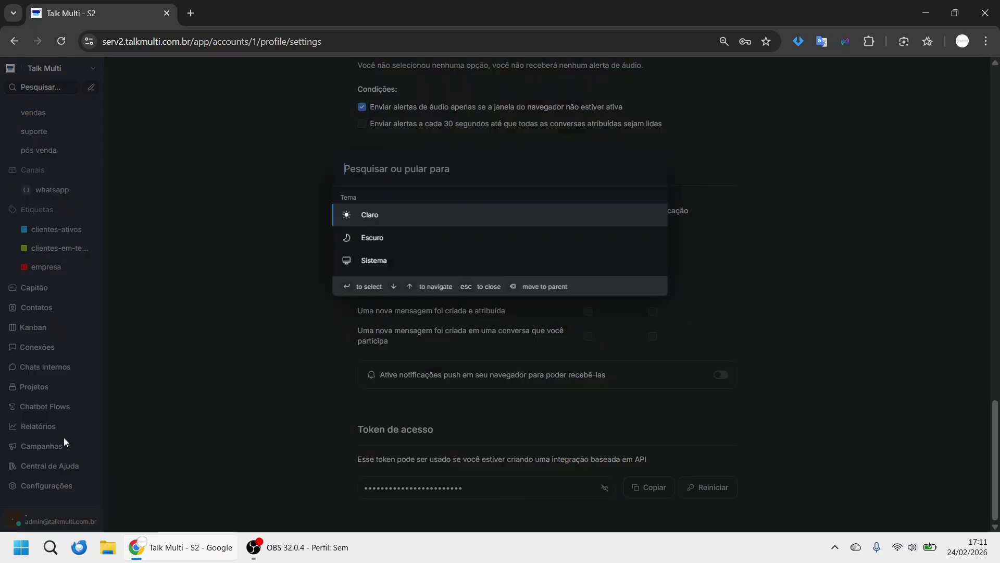
click(399, 221)
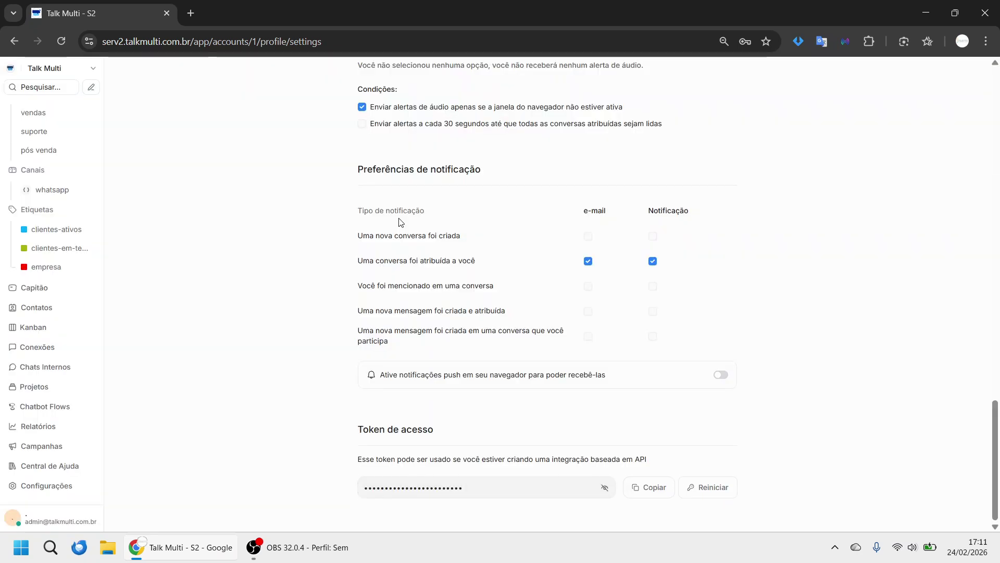
Step: Open the account settings and turn on Resolver conversas automaticamente to view its options
click(40, 489)
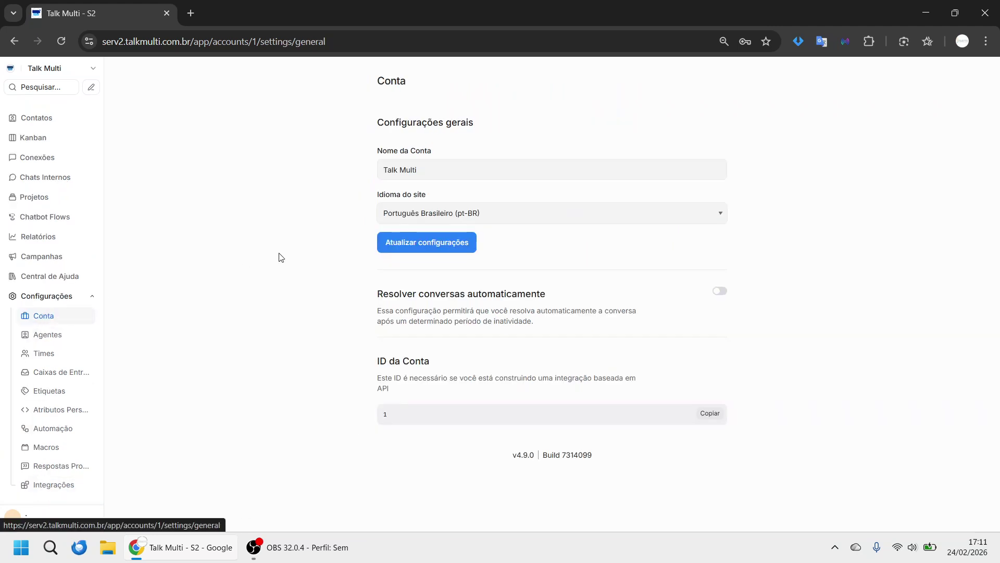
click(721, 292)
scroll(996, 321, down, 2)
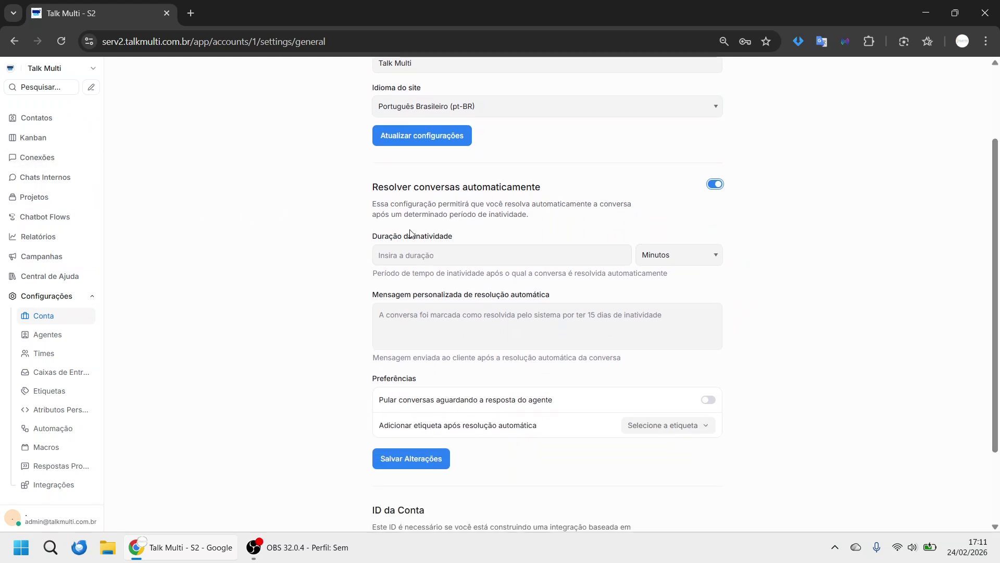
Step: Open the conversation labelled empresa among the agent's own open conversations and mark it as resolved
scroll(36, 126, up, 1)
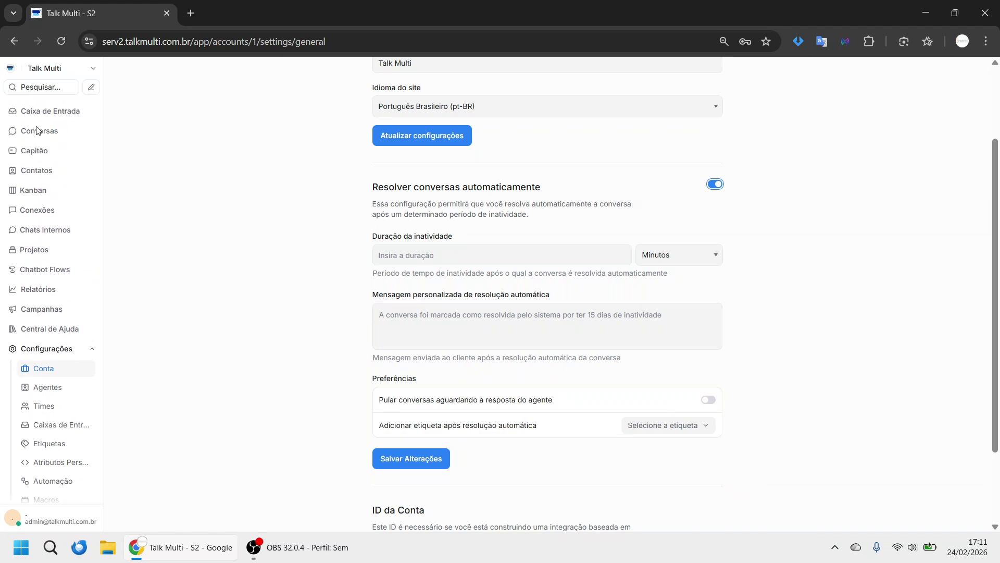
click(36, 130)
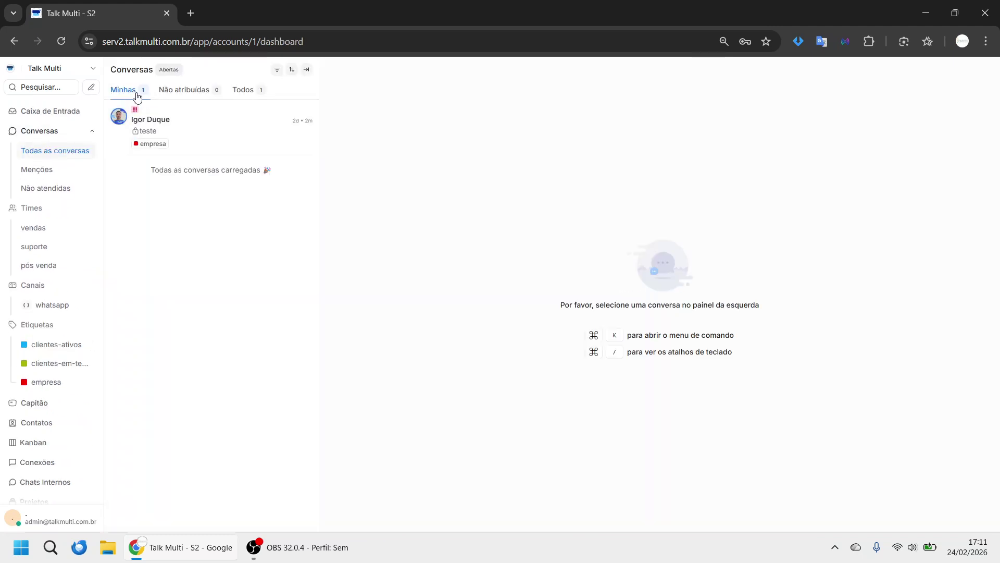
click(165, 122)
click(744, 76)
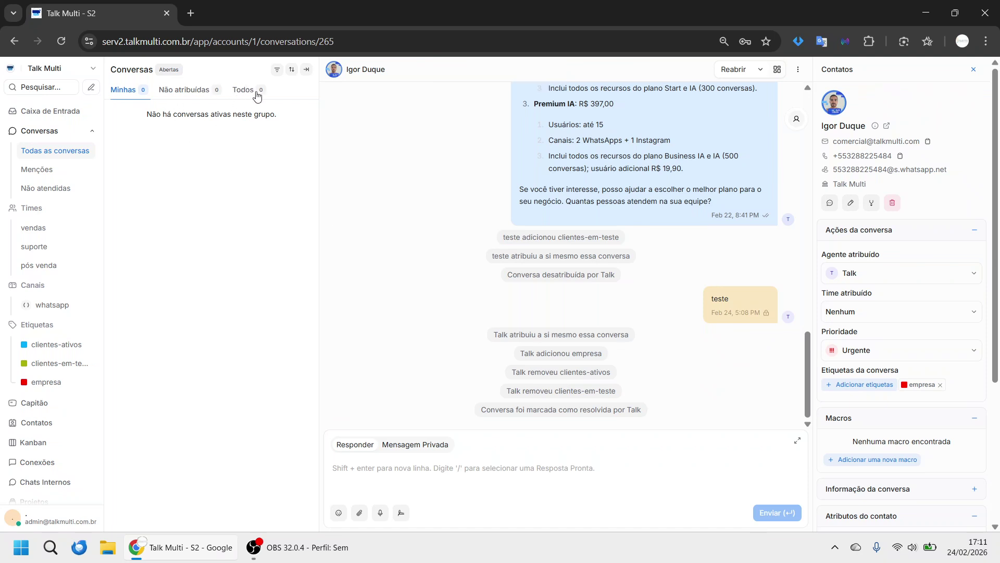
Step: Turn on Resolver conversas automaticamente in the account settings and examine its inactivity duration, time unit and custom message fields
scroll(84, 338, down, 3)
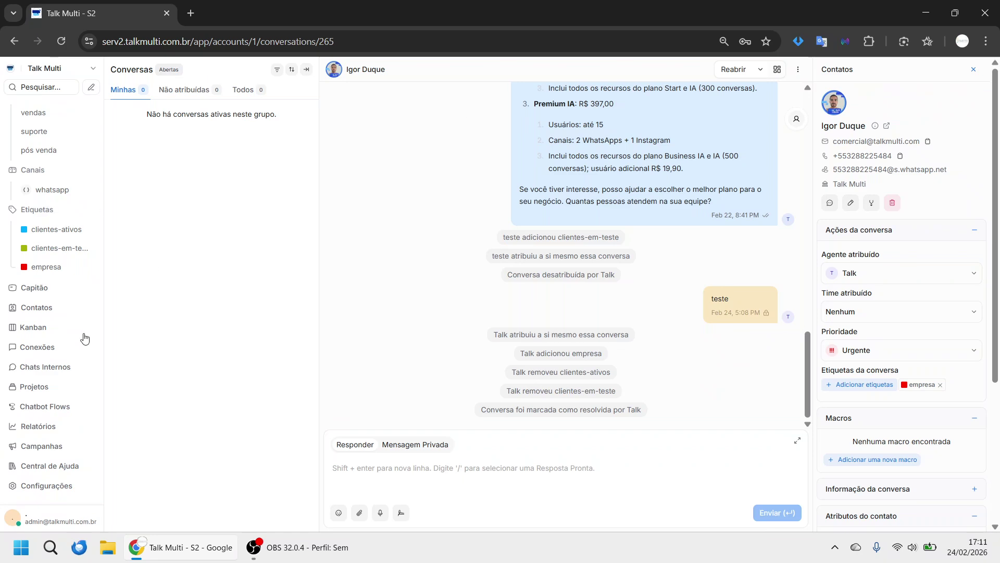
click(44, 487)
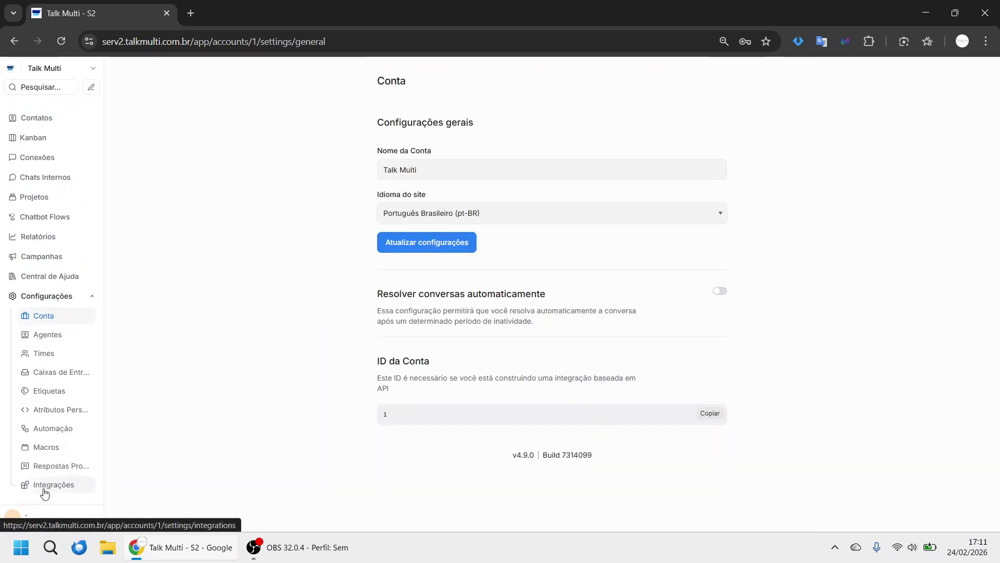
click(719, 291)
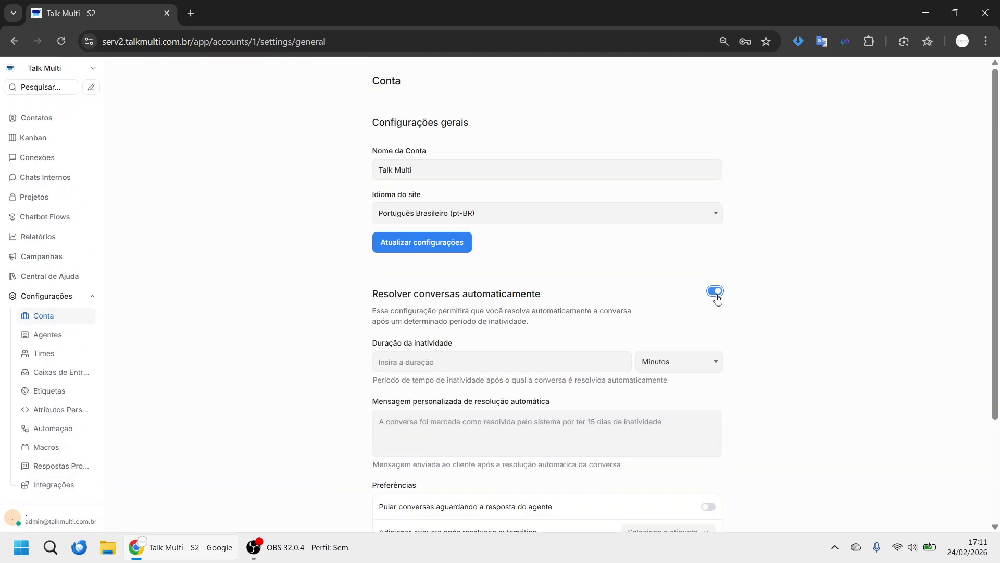
scroll(677, 307, down, 3)
click(438, 230)
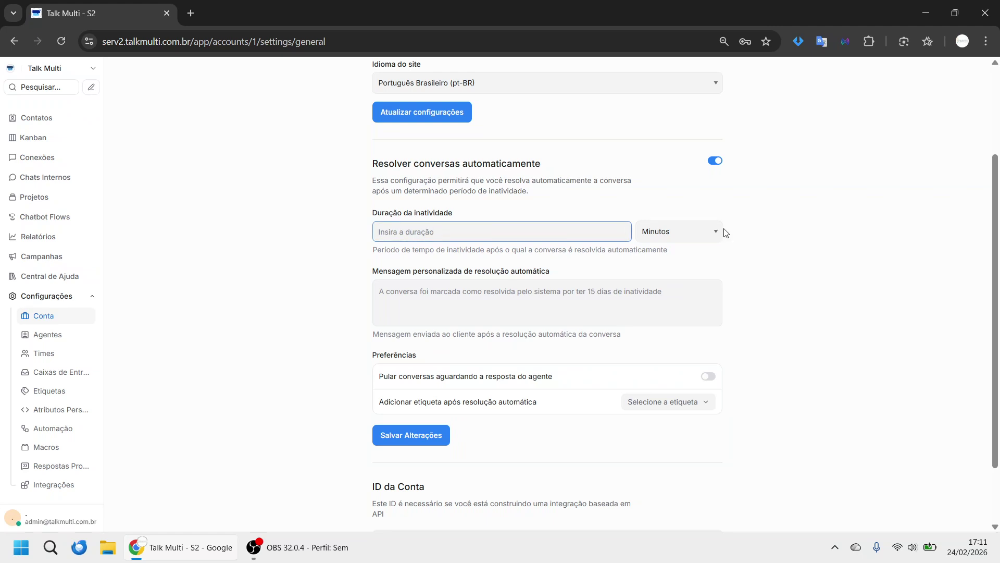
click(674, 239)
click(546, 229)
click(510, 292)
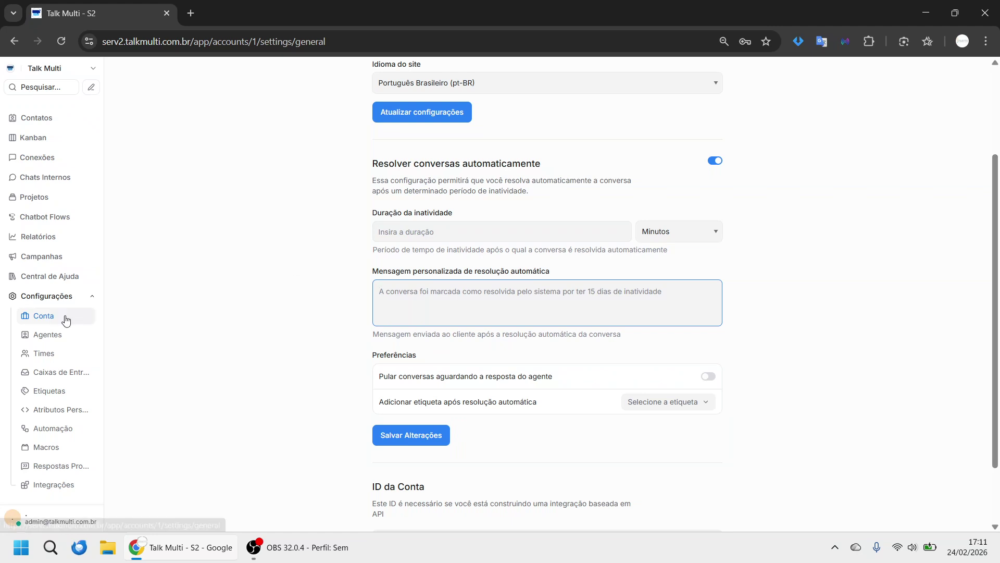
Step: Open the agent list, look through the name, role and e-mail fields for adding an agent, and cancel the form
click(48, 334)
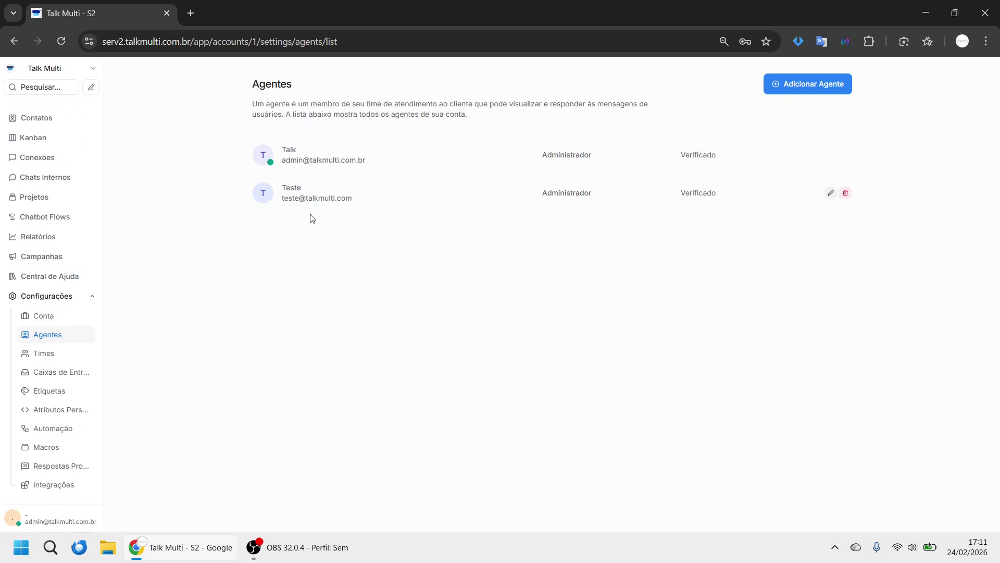
click(815, 86)
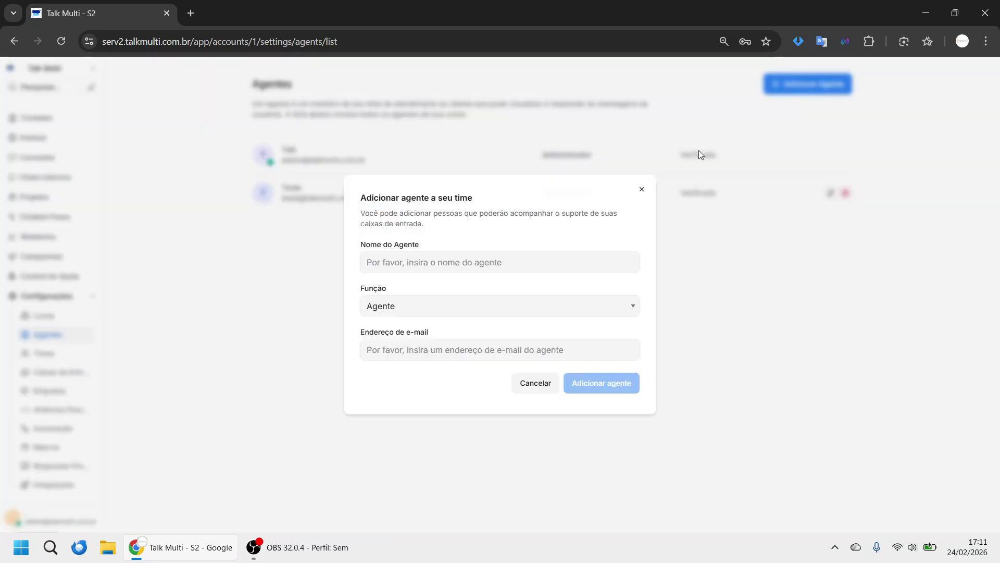
click(499, 263)
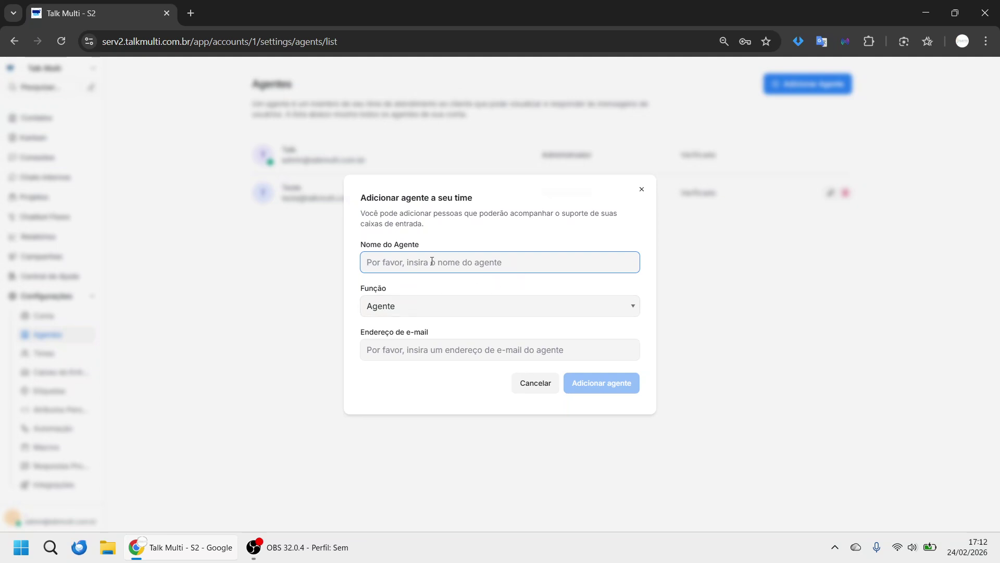
click(451, 314)
click(422, 305)
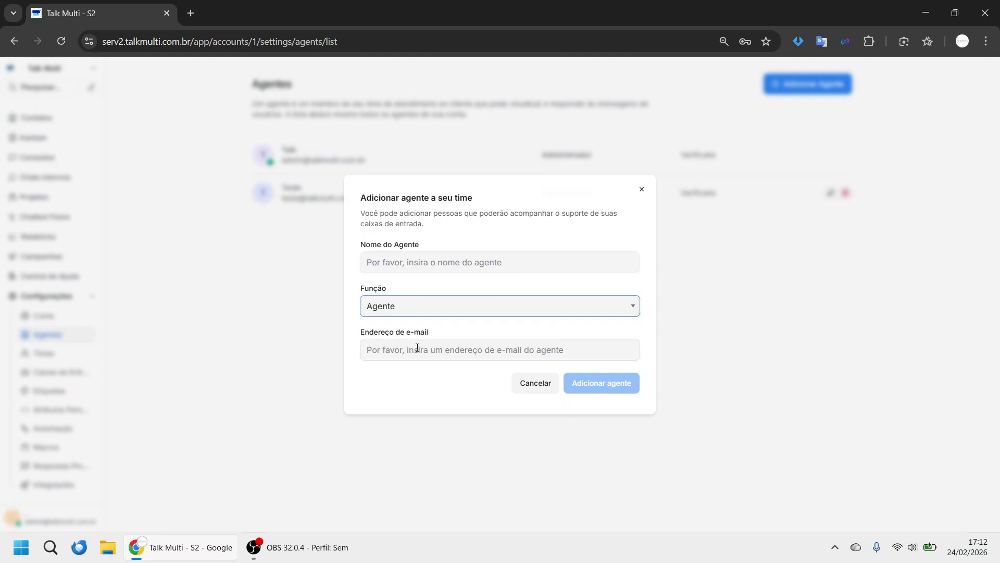
click(487, 348)
click(544, 328)
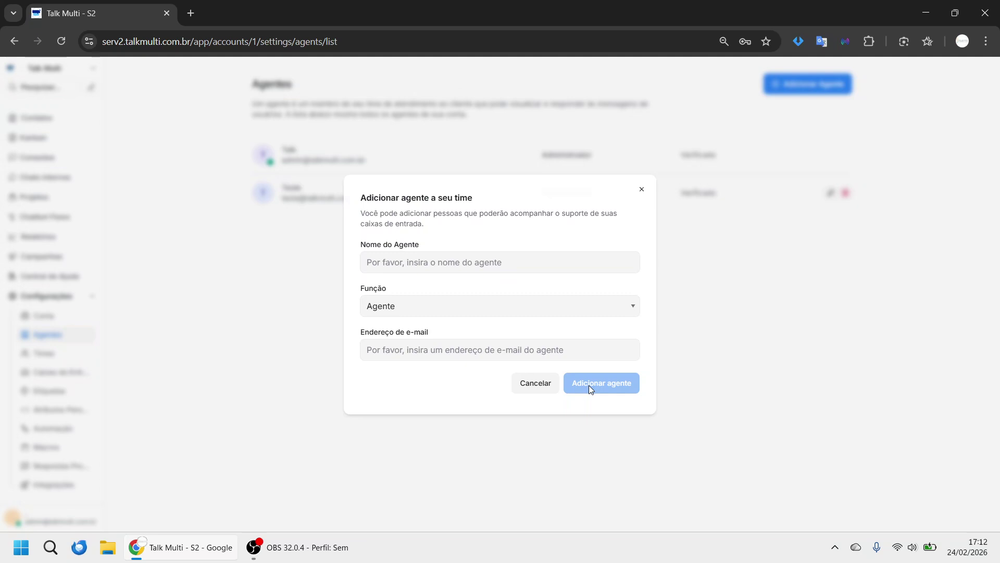
click(542, 385)
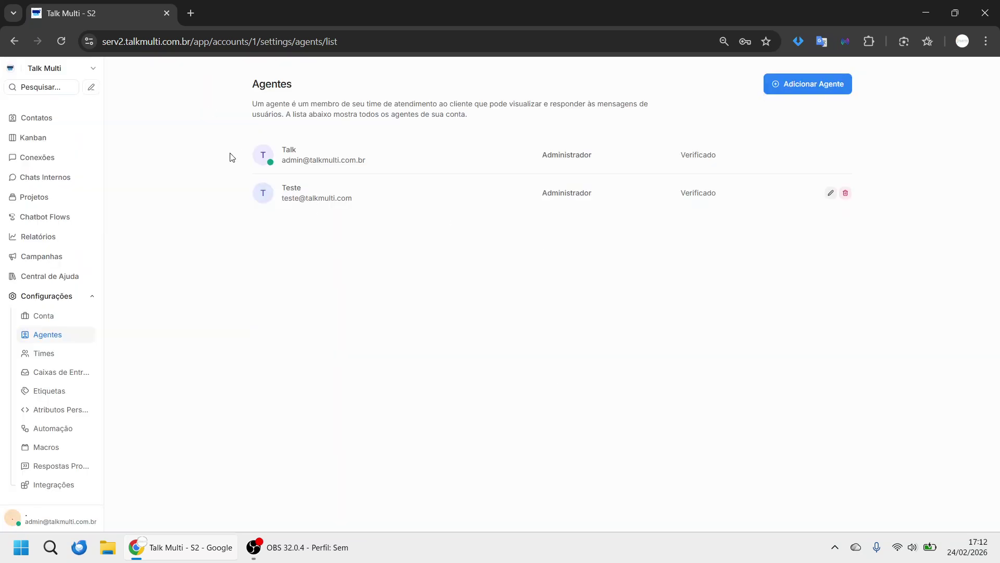
Step: Open the settings of the whatsapp inbox in Caixas de Entrada and look through its configuration fields
click(58, 373)
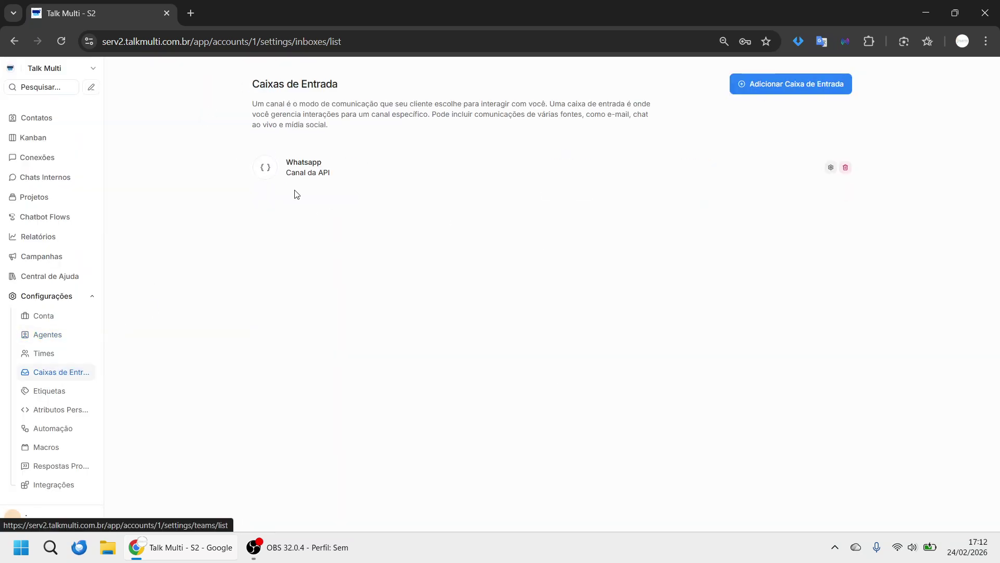
click(831, 168)
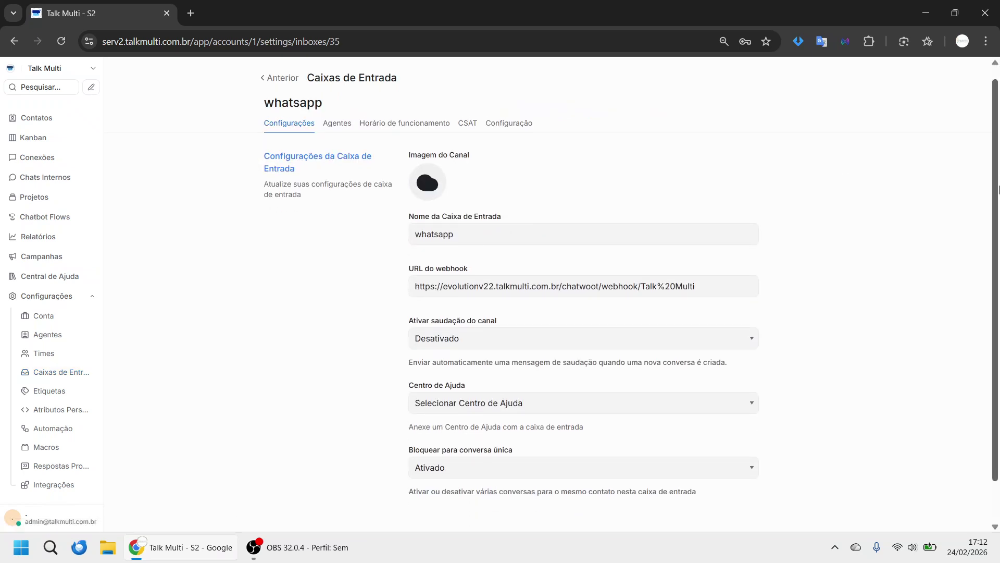
scroll(999, 237, down, 1)
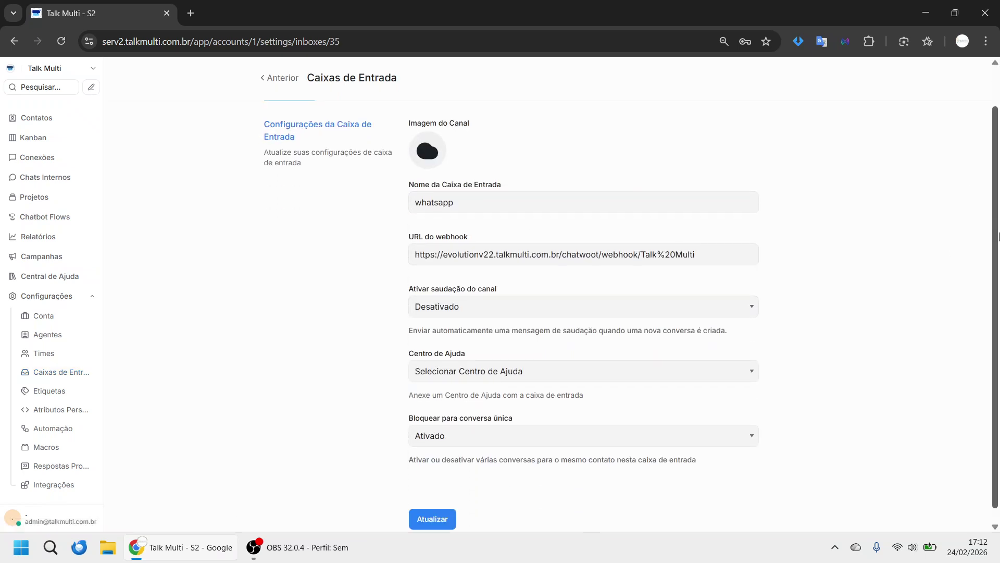
Step: Set Ativar saudação do canal to Ativado for the whatsapp inbox and enter the greeting "Boa tarde, tudo bem?"
click(518, 310)
click(465, 307)
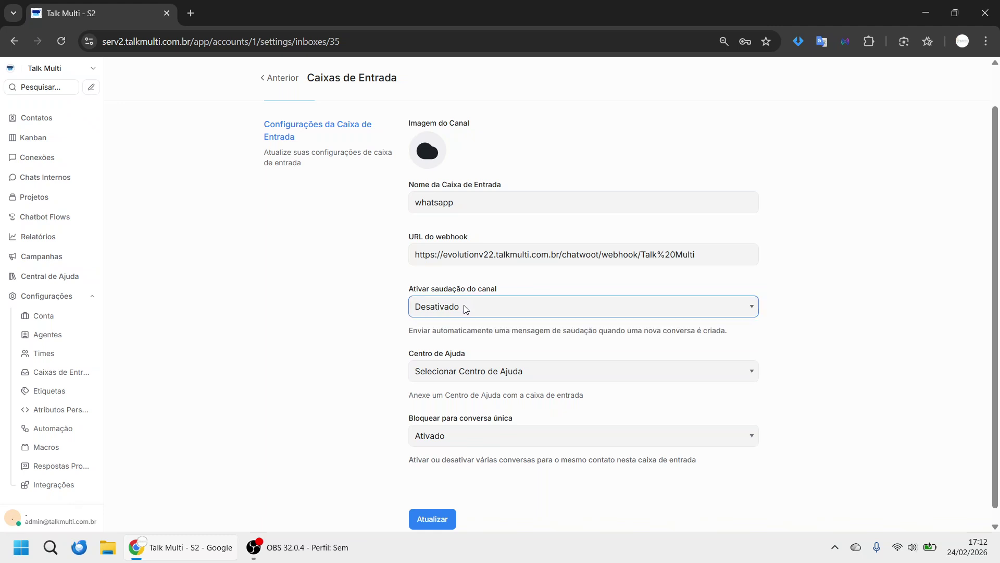
click(465, 308)
click(458, 324)
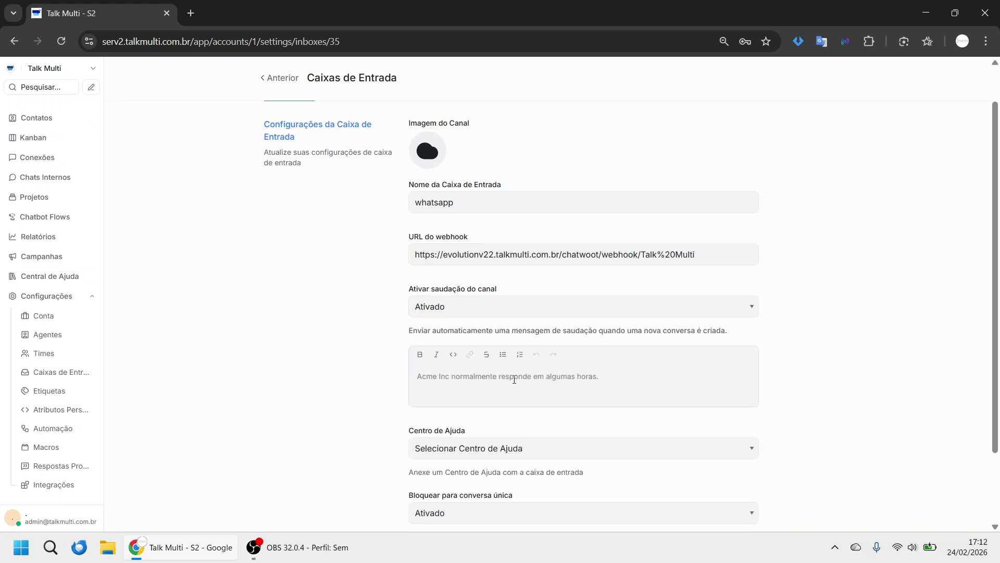
scroll(969, 302, down, 1)
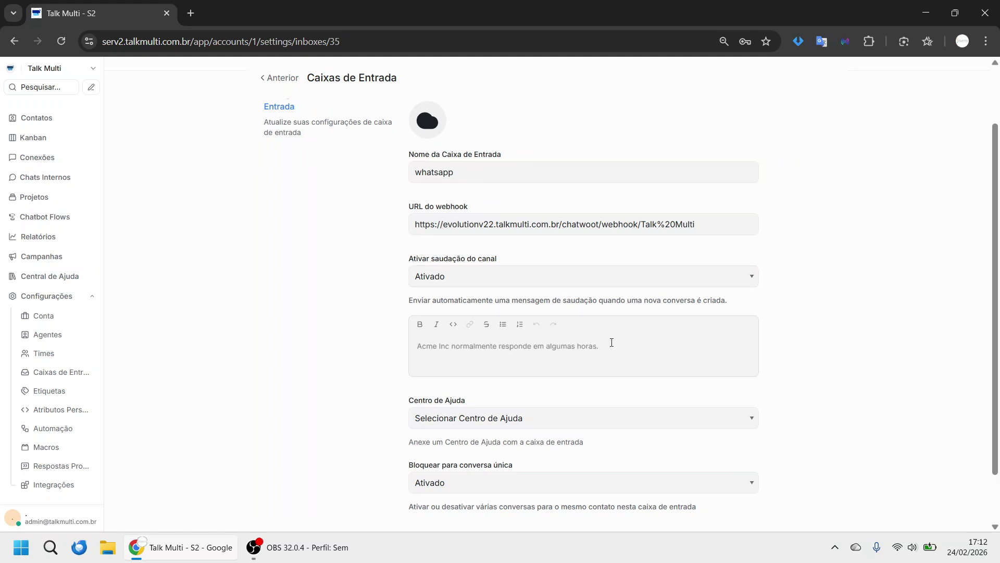
text(Bo)
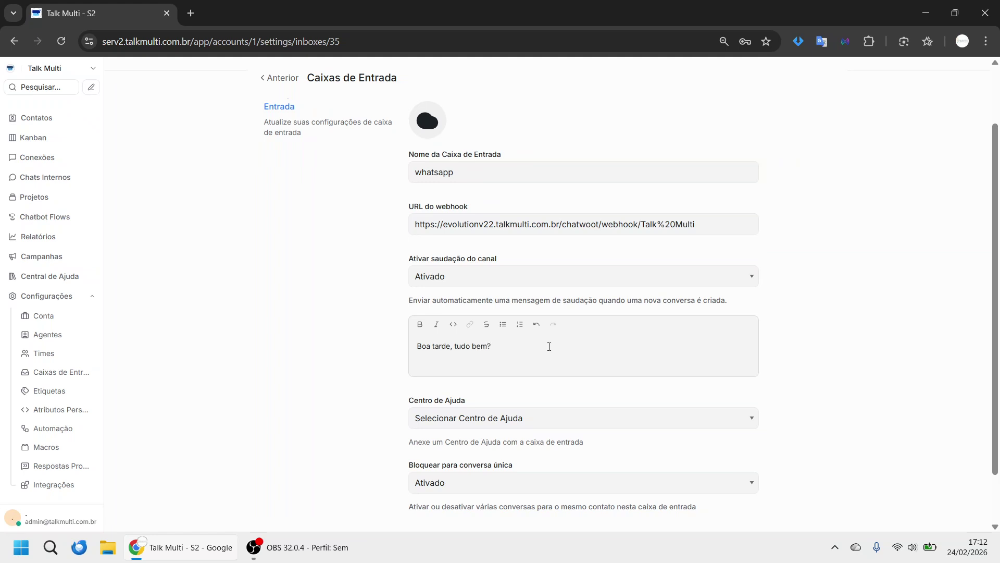
Step: Look at the options of Bloquear para conversa única and leave the setting as it is
scroll(549, 346, down, 2)
click(449, 422)
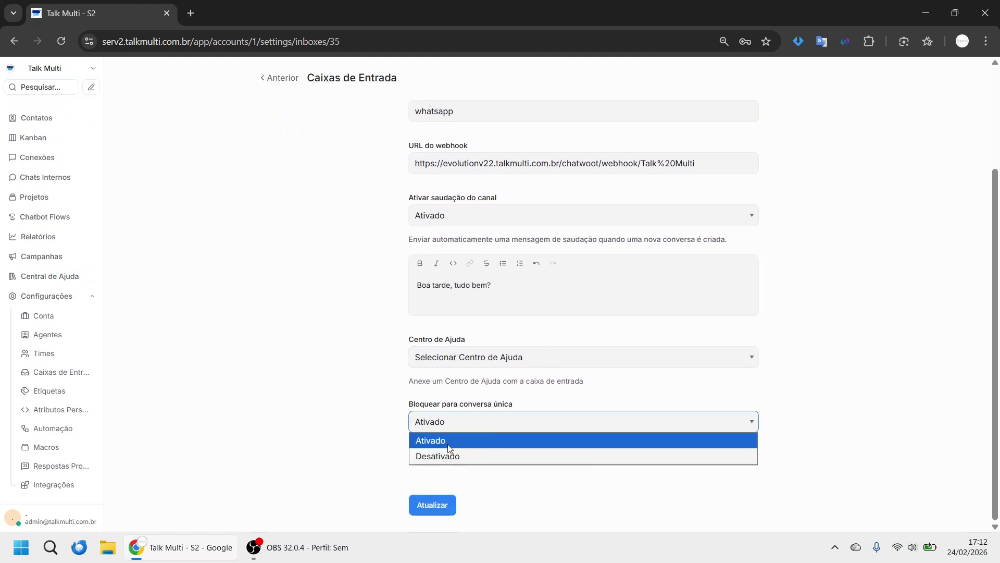
click(388, 423)
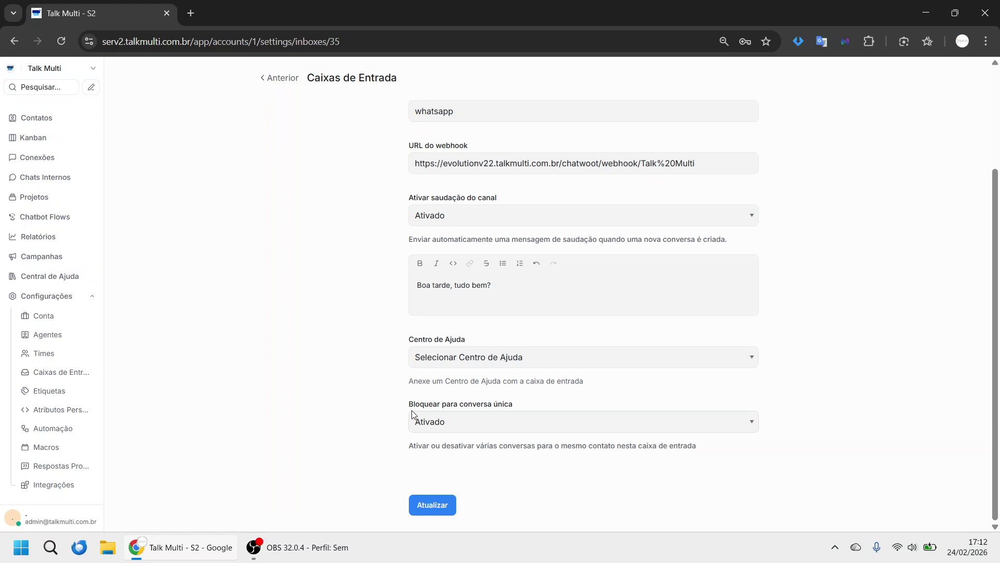
Step: Open the whatsapp inbox's agent assignments and look through the agent selection without adding anyone
scroll(412, 414, up, 3)
click(332, 137)
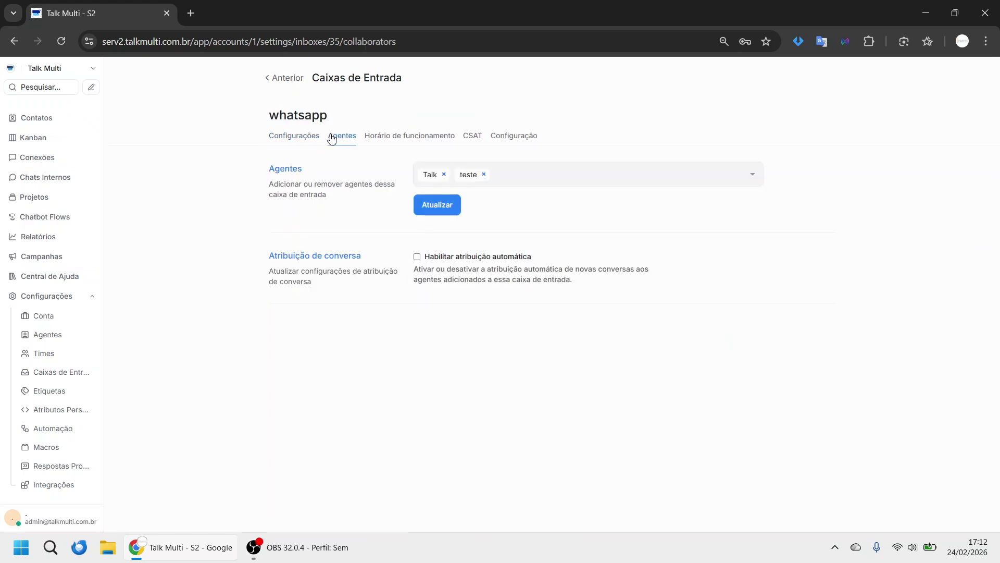
click(607, 175)
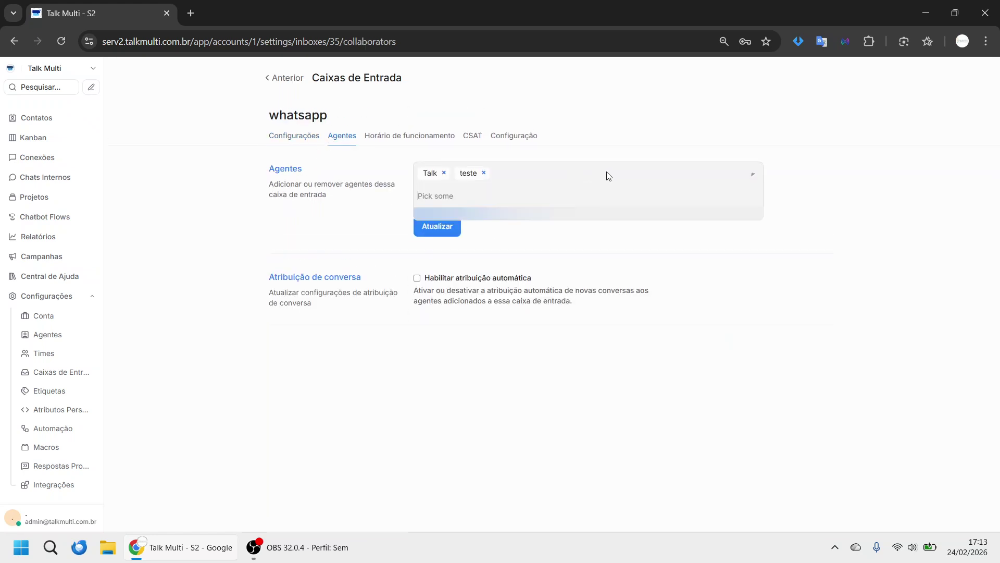
click(406, 178)
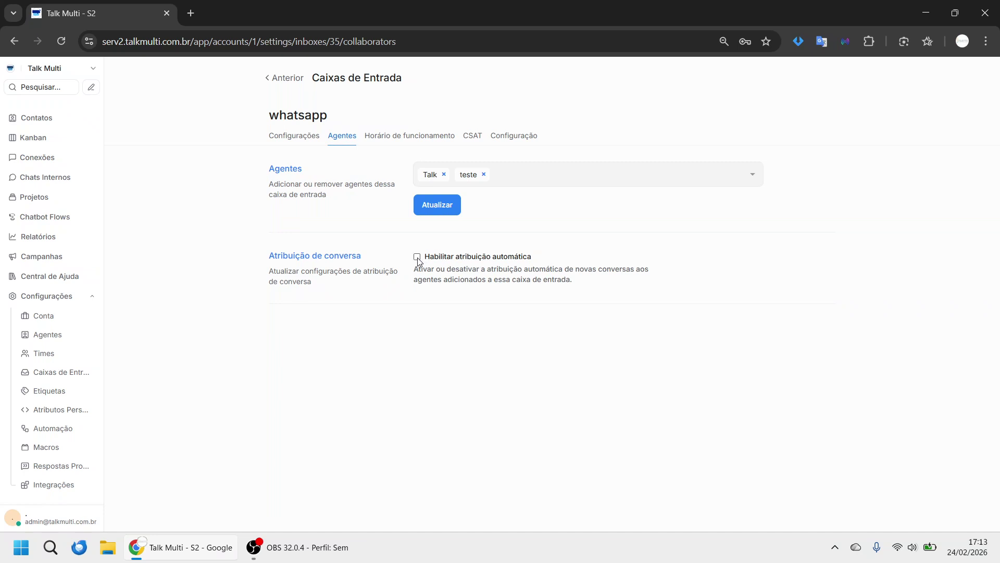
Step: Turn on business availability in the whatsapp inbox's Horário de funcionamento and review the weekly hours
click(389, 141)
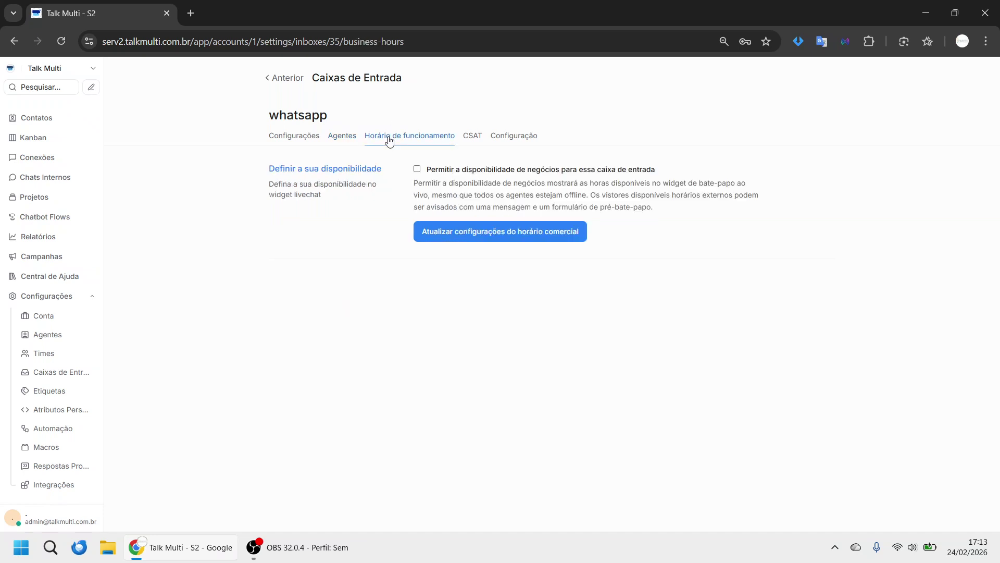
click(416, 169)
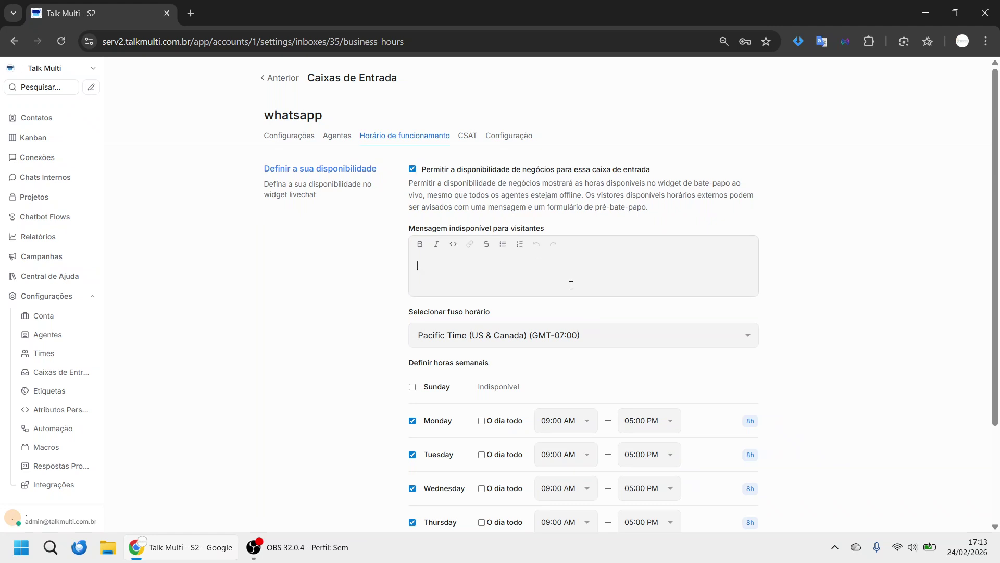
scroll(571, 285, down, 2)
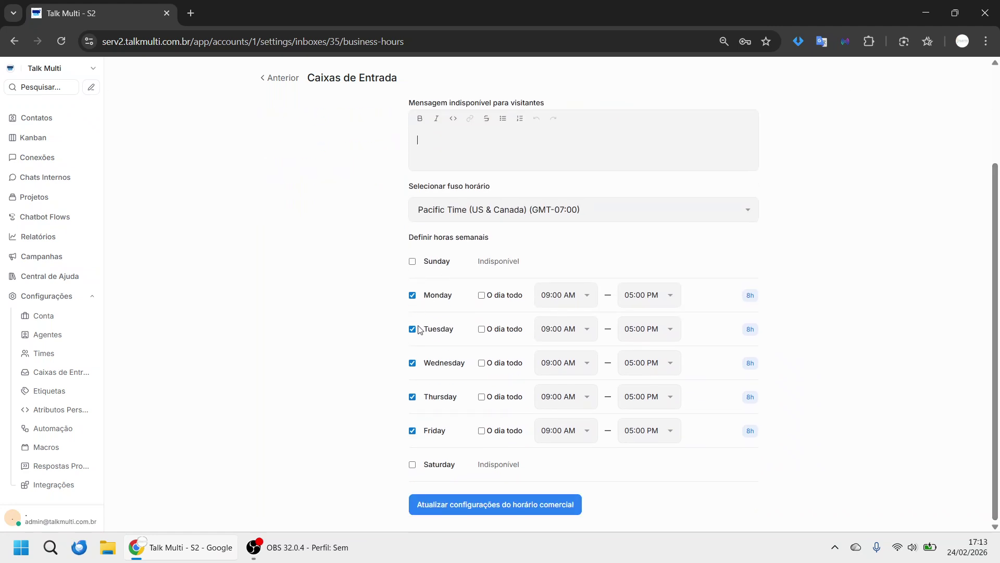
scroll(634, 318, up, 1)
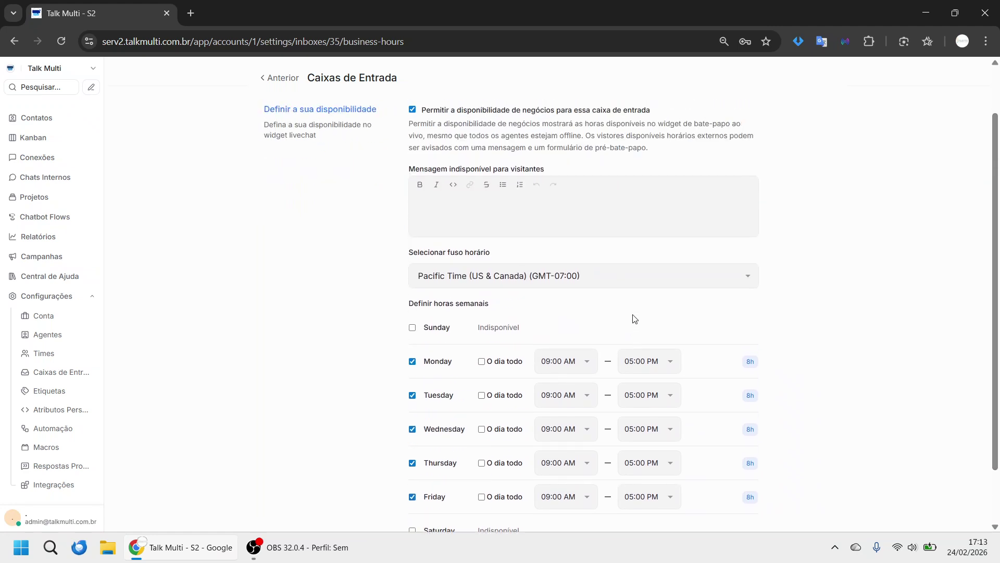
scroll(634, 319, up, 1)
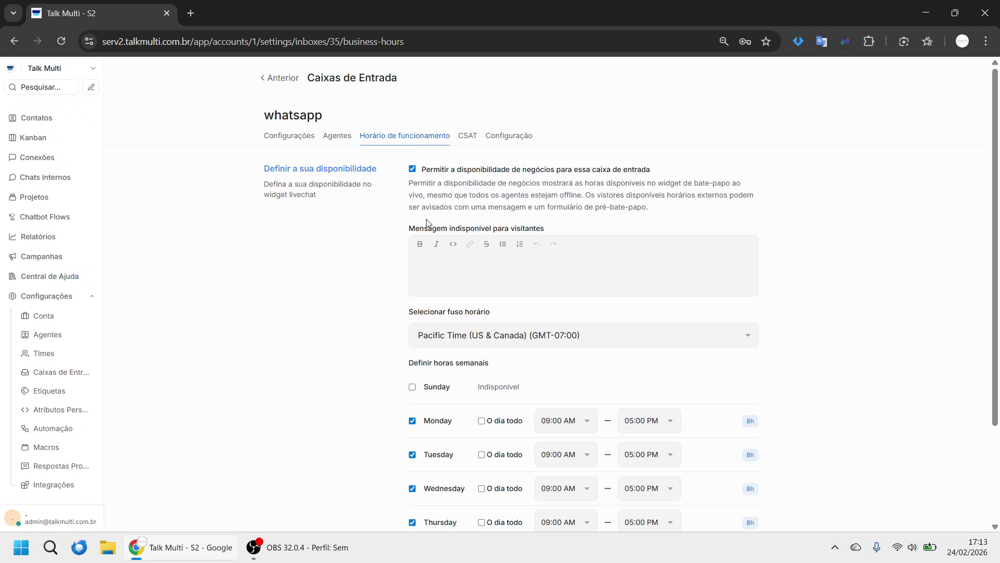
Step: Examine the unavailable message field and the available time zones, and close the time zone list without choosing one
drag(408, 228, 567, 234)
click(568, 235)
click(753, 336)
scroll(573, 405, down, 2)
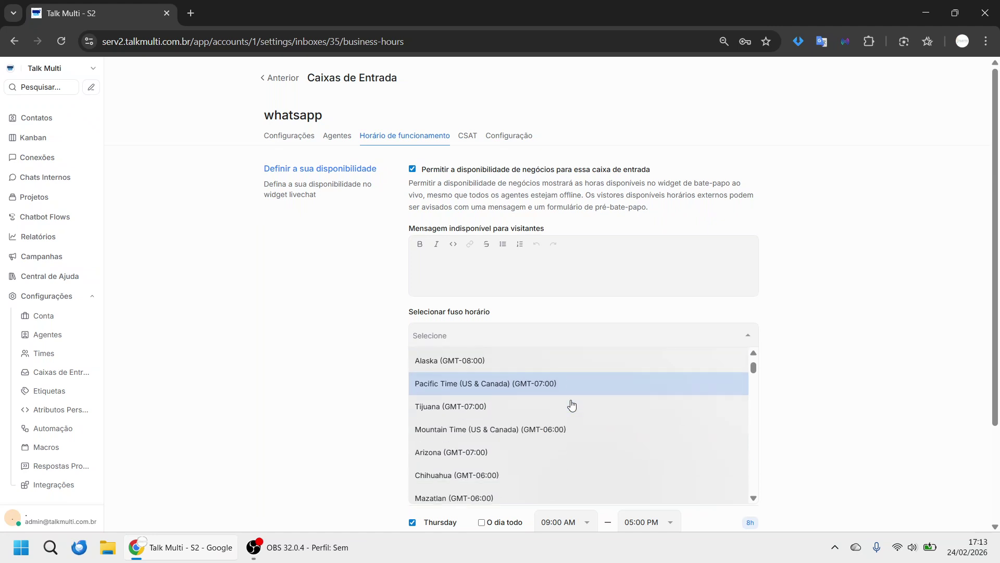
scroll(572, 405, down, 6)
click(383, 327)
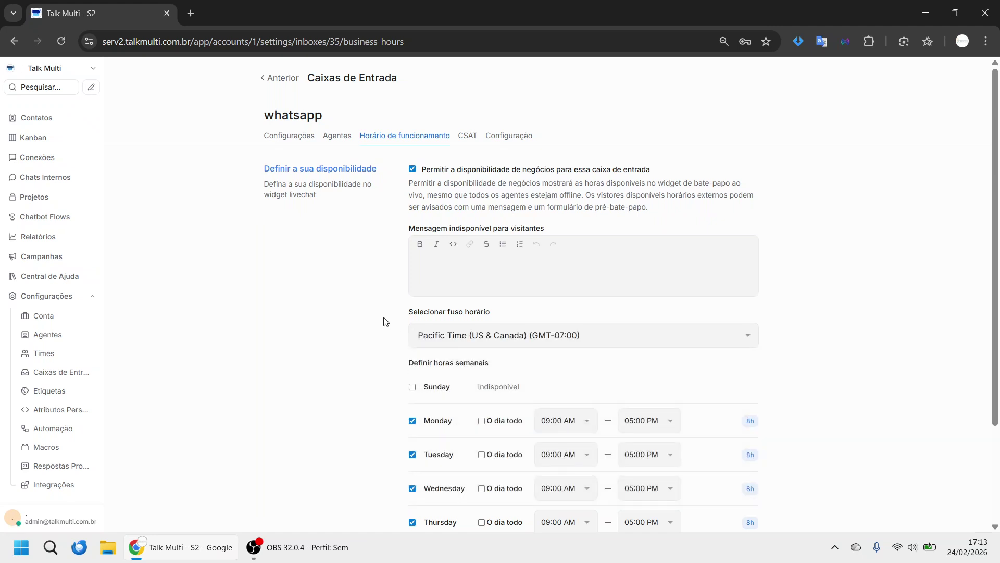
Step: Open the inbox's CSAT settings, compare the emoji and star display types ending on stars, and look at the message field
click(467, 135)
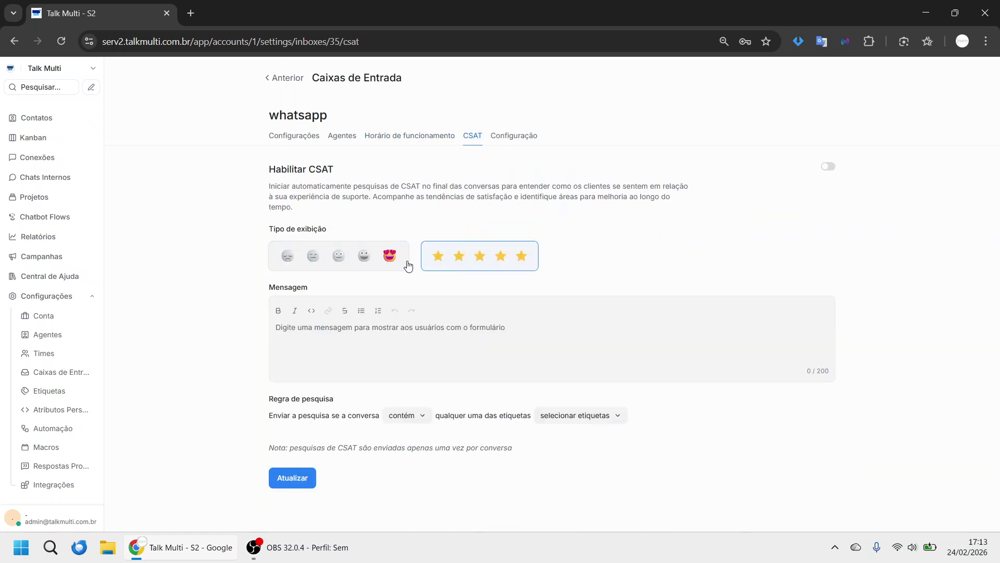
click(457, 259)
click(380, 262)
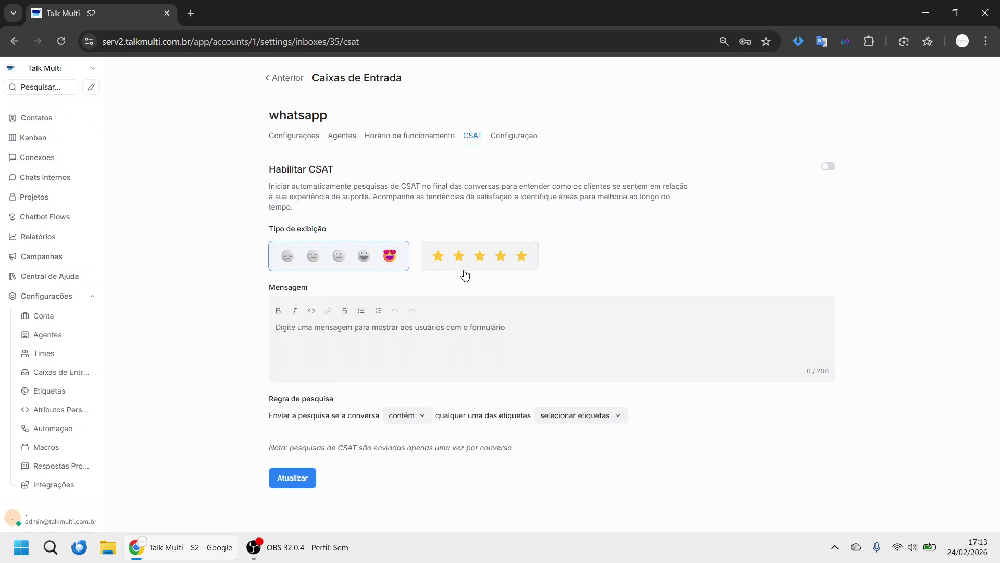
click(492, 263)
click(471, 341)
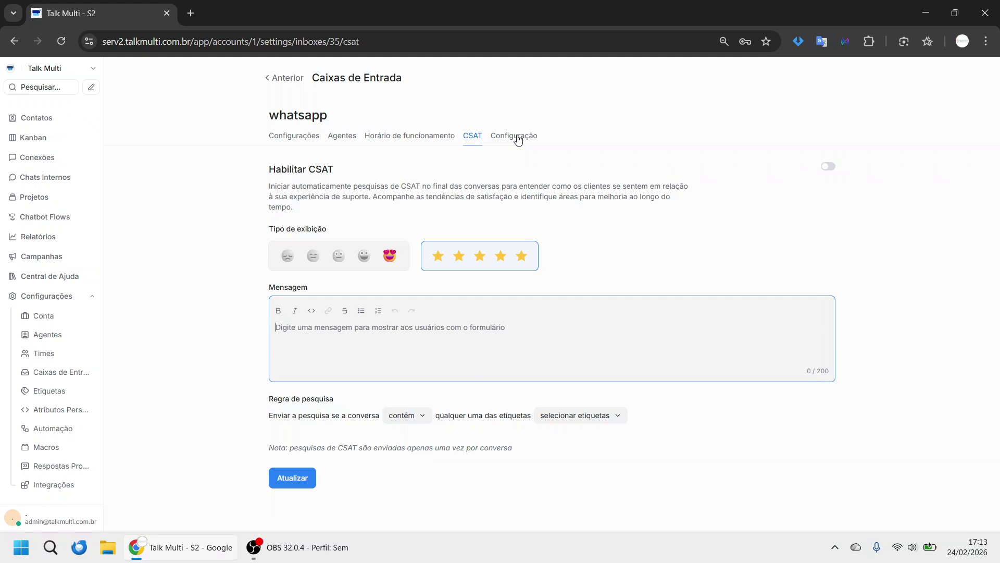
Step: Open the Vendas team for editing, update its details unchanged to review its agents, and open the Etiquetas list
click(45, 357)
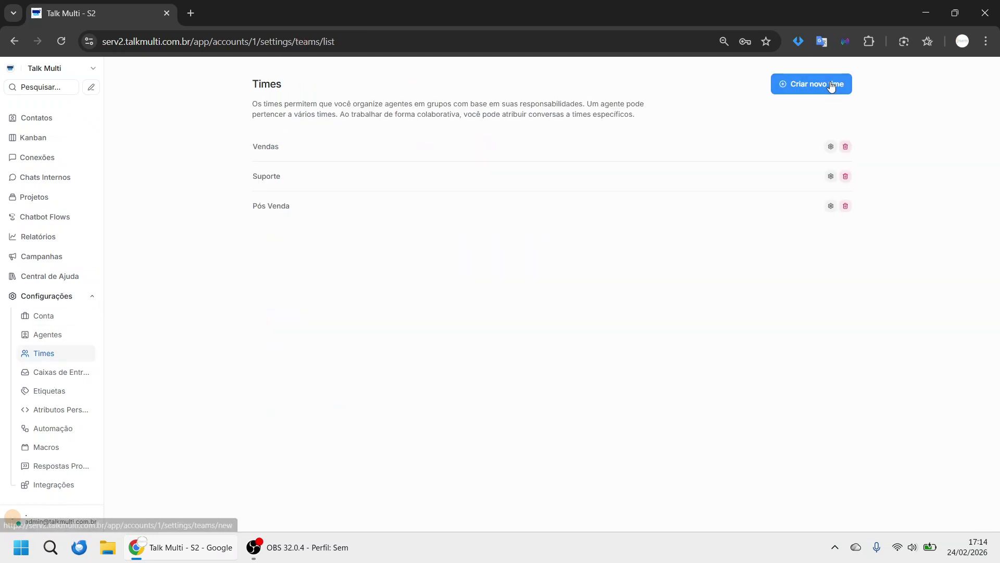
click(830, 147)
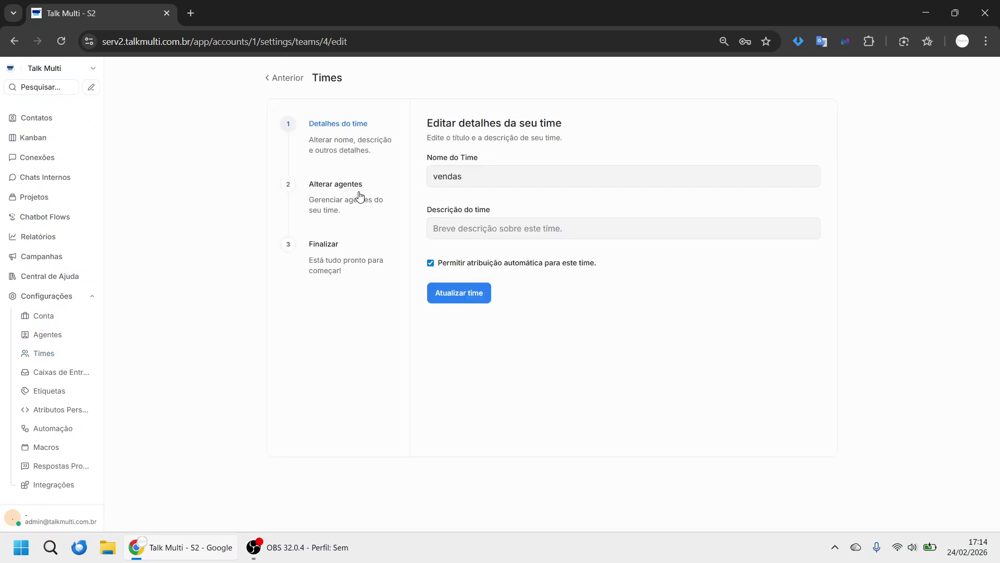
click(461, 292)
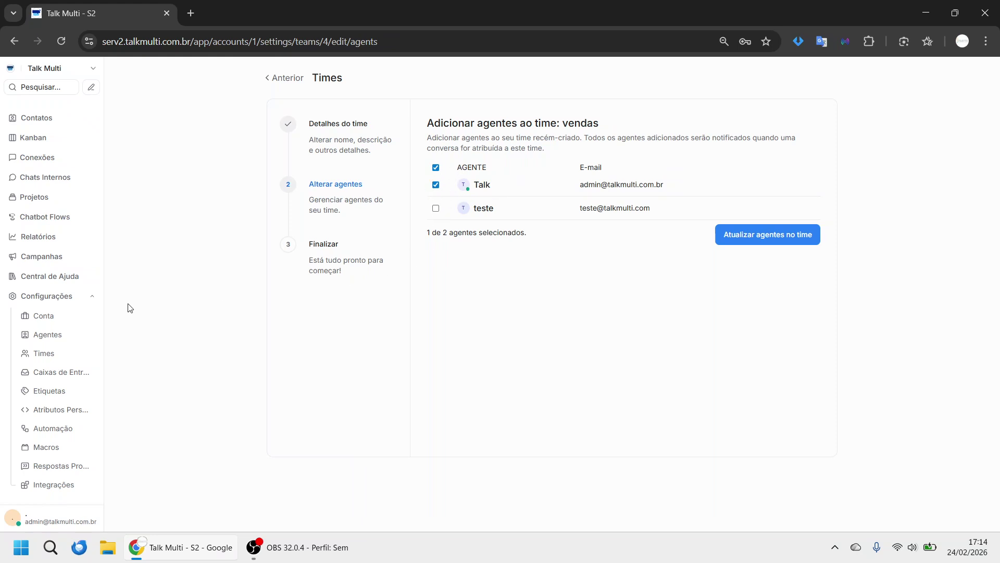
click(36, 392)
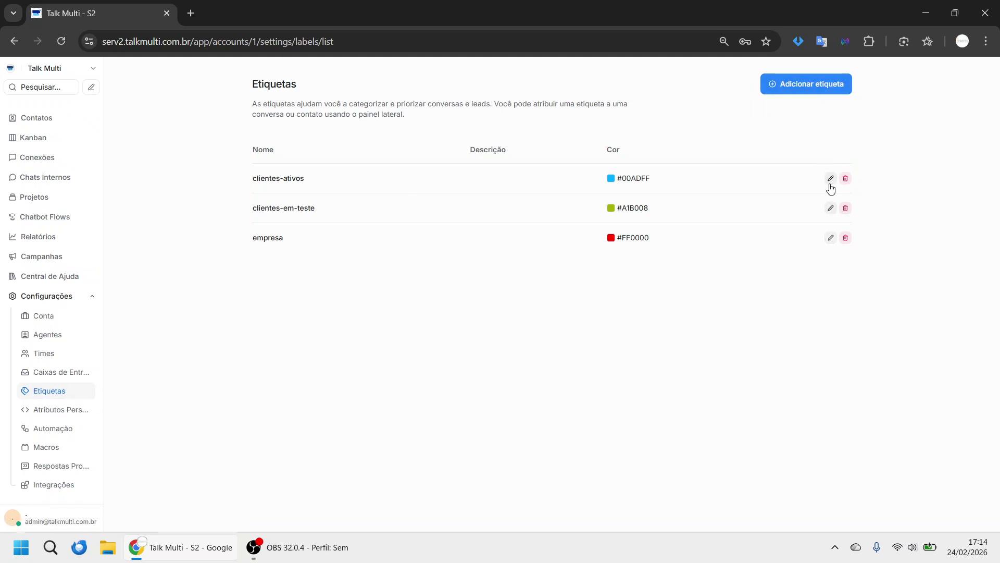
Step: Look through the form for adding a custom attribute, including its Aplica-se a options, name, key and description, and cancel it
click(60, 409)
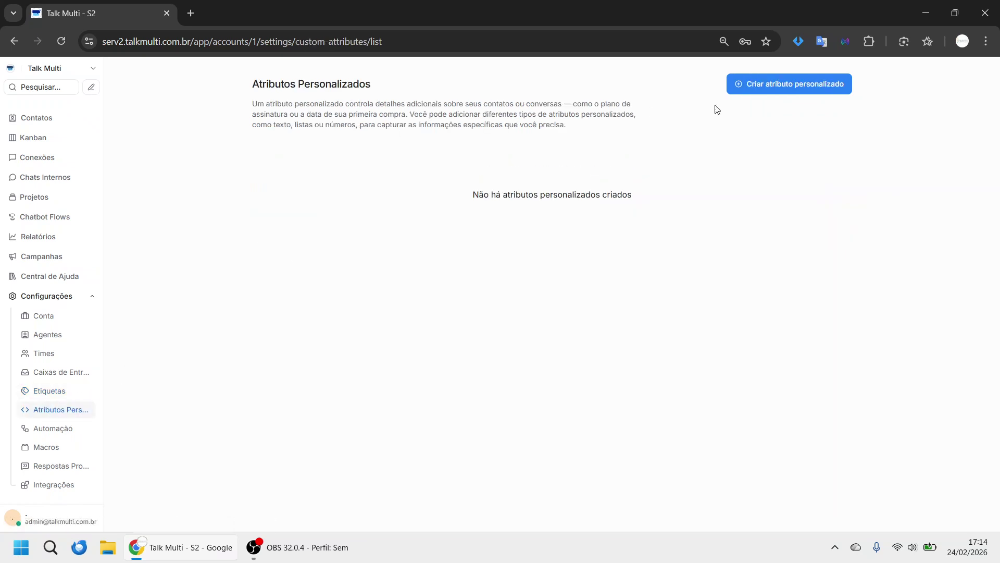
click(834, 88)
click(527, 194)
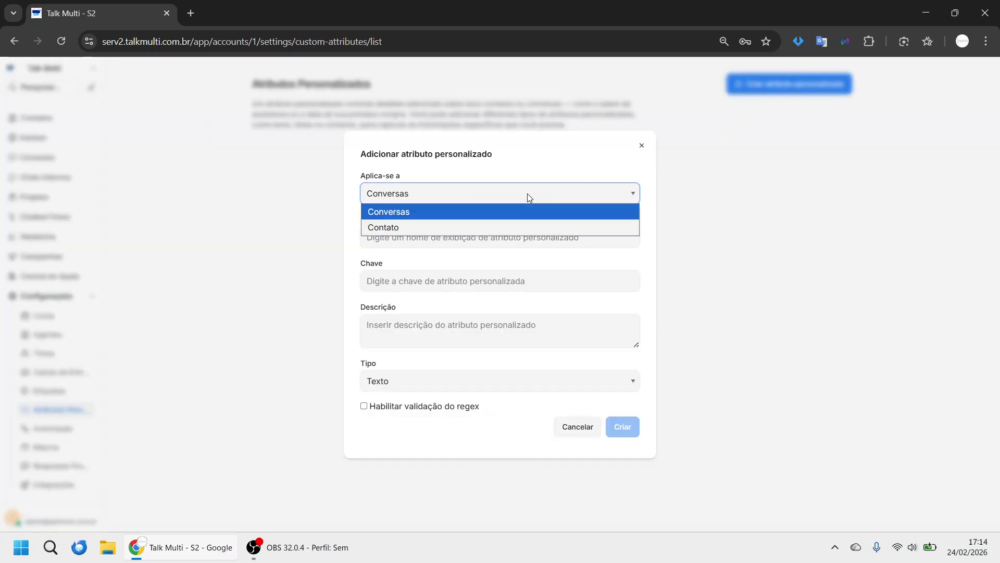
click(528, 194)
click(452, 239)
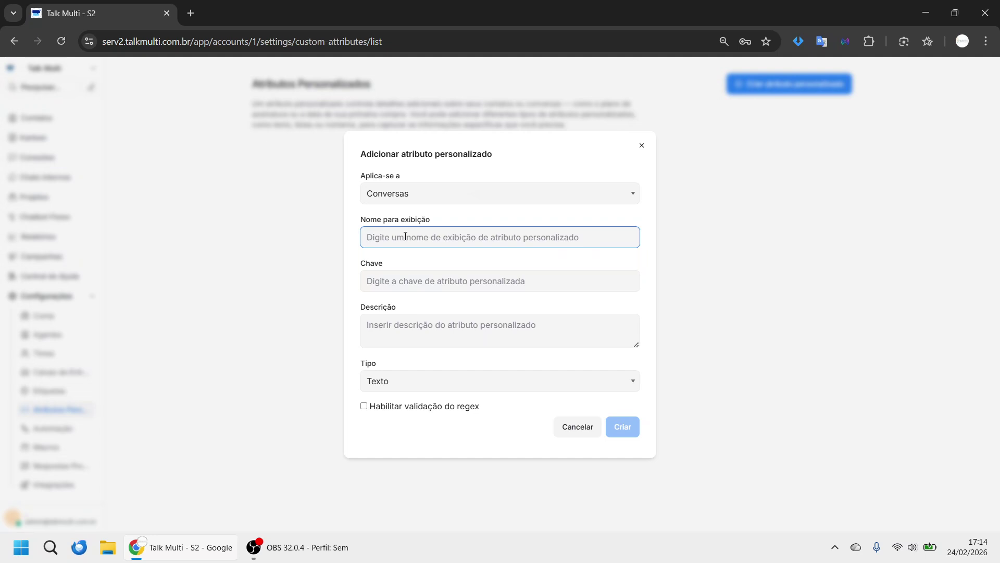
click(417, 285)
click(415, 331)
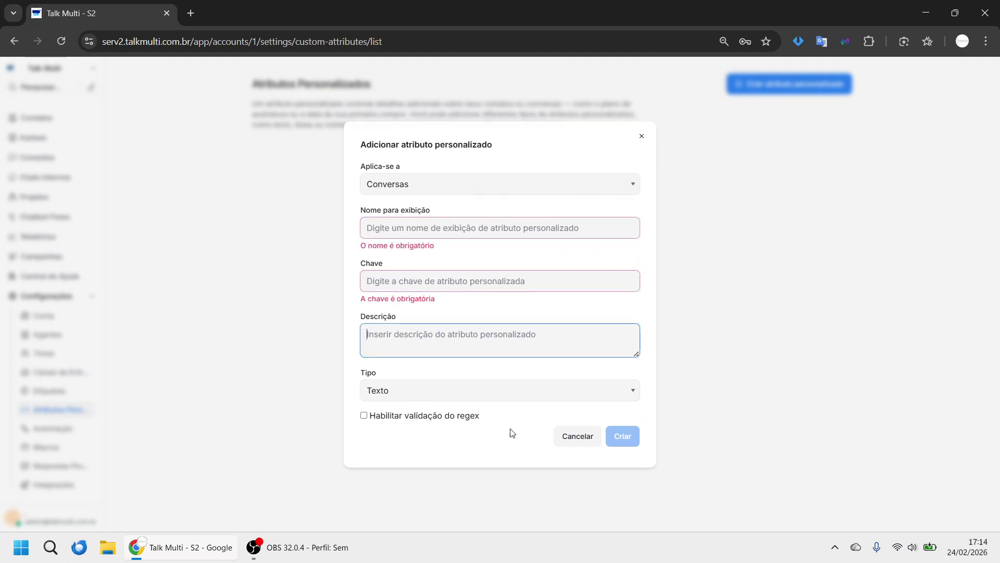
click(578, 436)
Step: Start a new automation rule with the event Mensagem Criada
click(48, 430)
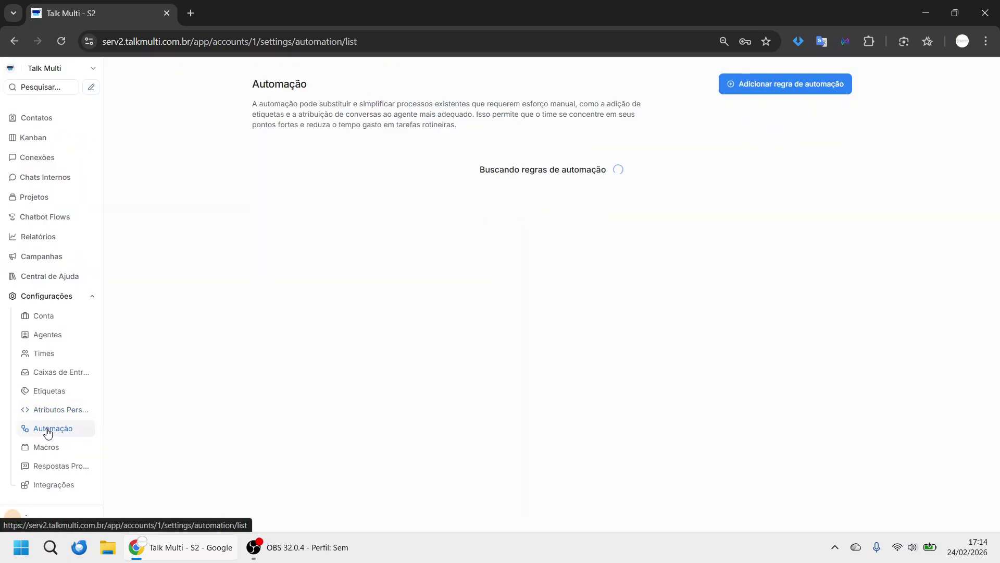
click(804, 87)
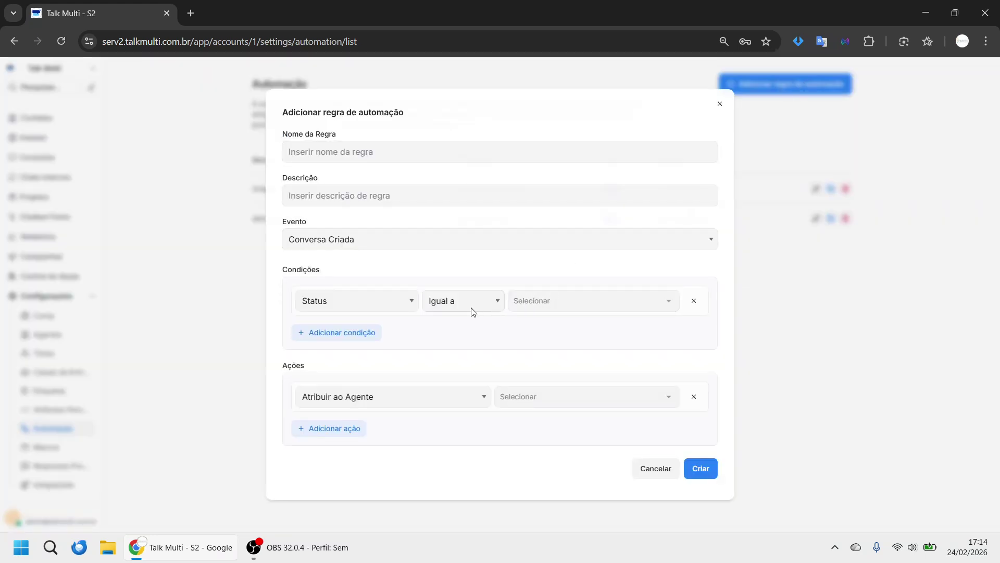
click(370, 238)
click(355, 305)
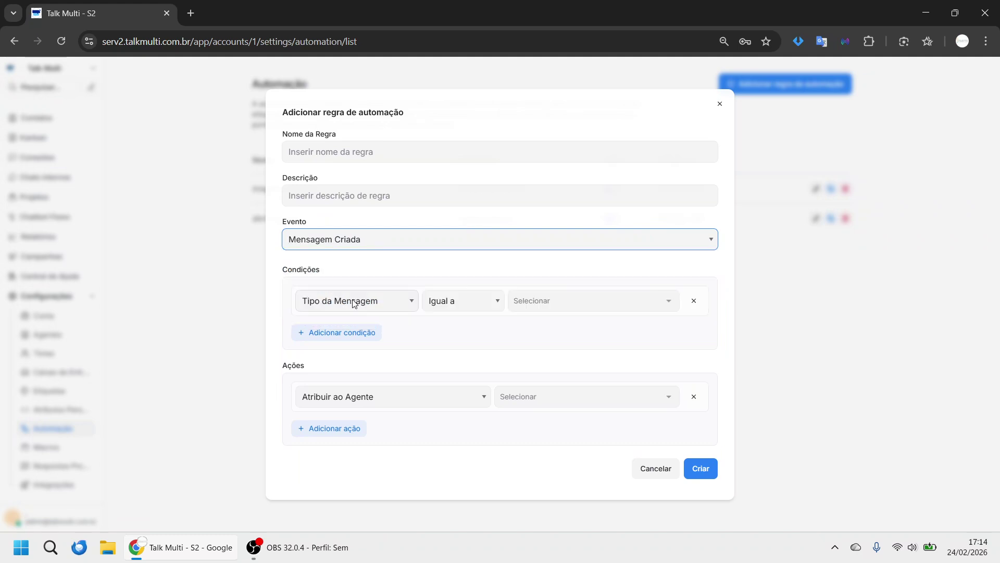
Step: Look through the rule's condition fields and operators, and try "bom dia" as the value for Tipo da Mensagem
click(405, 300)
click(437, 302)
click(446, 325)
click(390, 302)
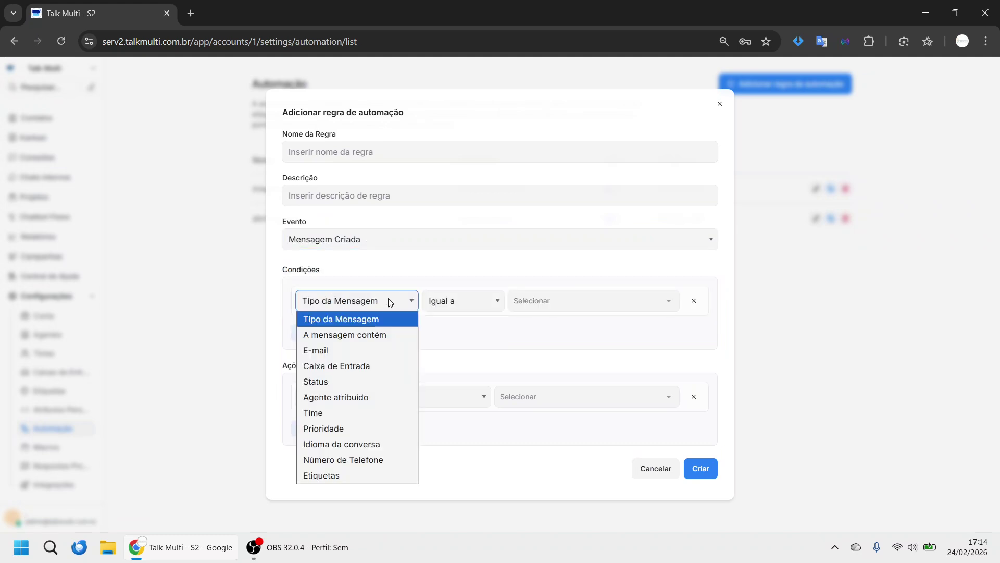
click(448, 304)
click(534, 300)
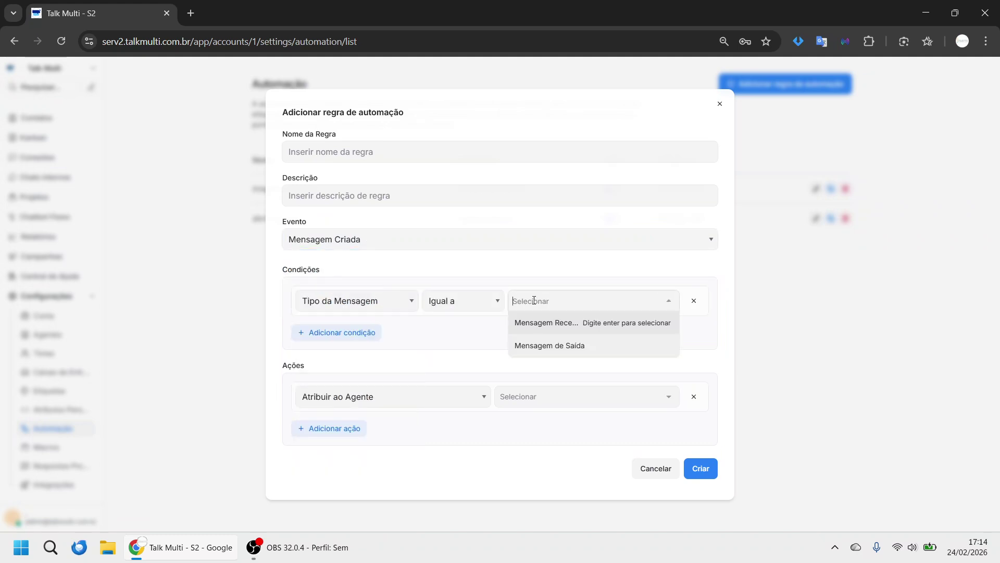
text(bom dia)
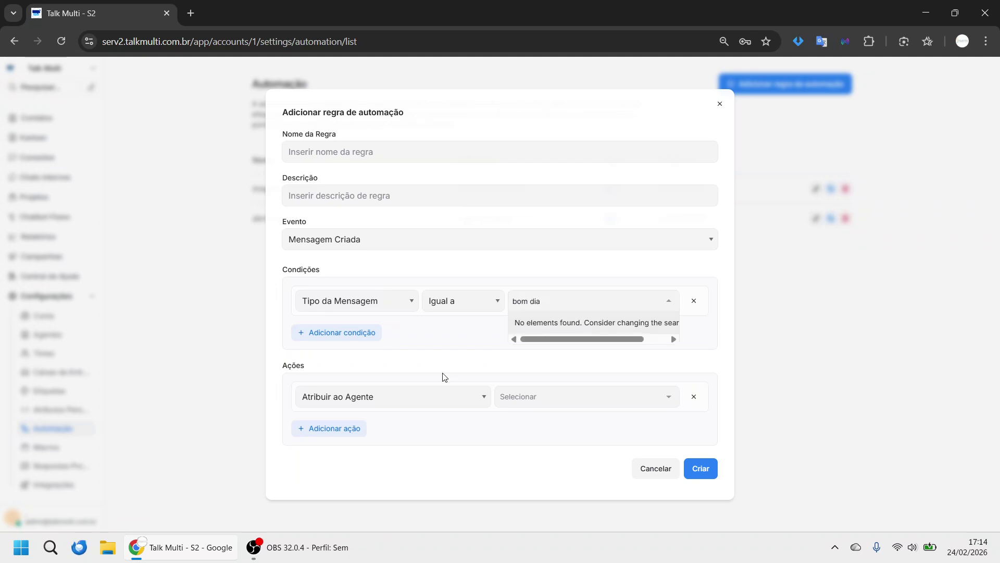
Step: Set the automation rule's action to Adicionar uma Etiqueta with the label empresa, and cancel the rule
click(434, 396)
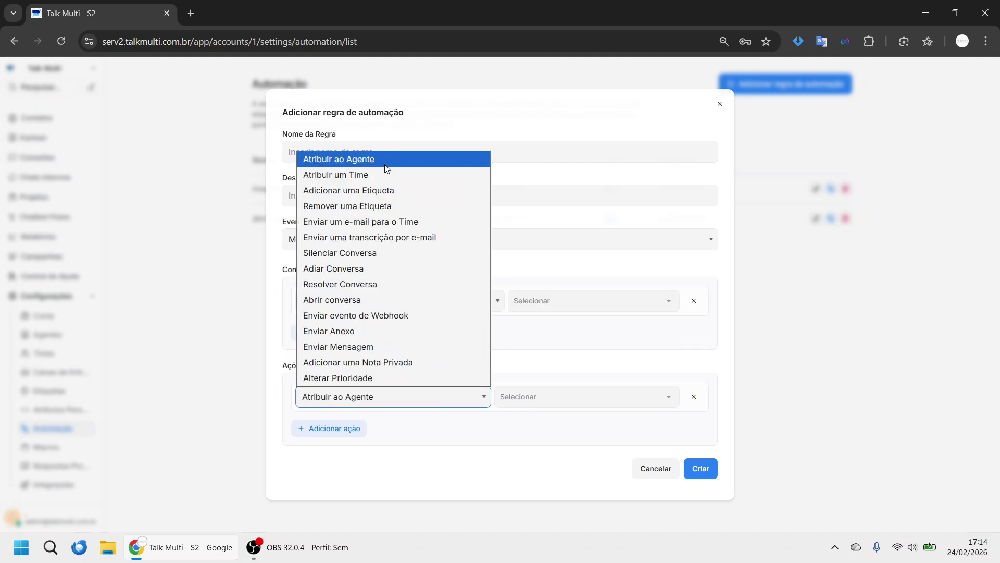
click(386, 190)
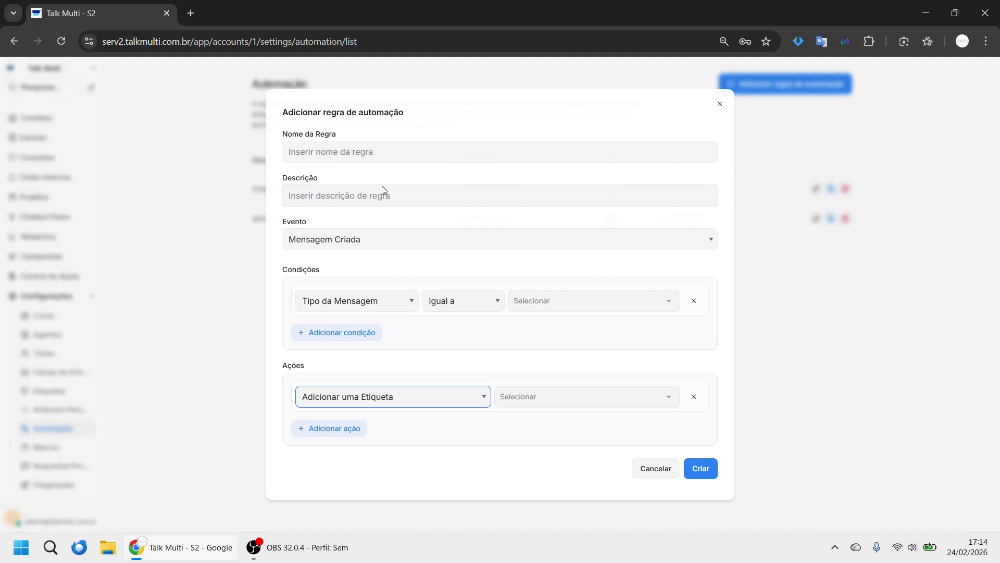
click(569, 398)
click(536, 466)
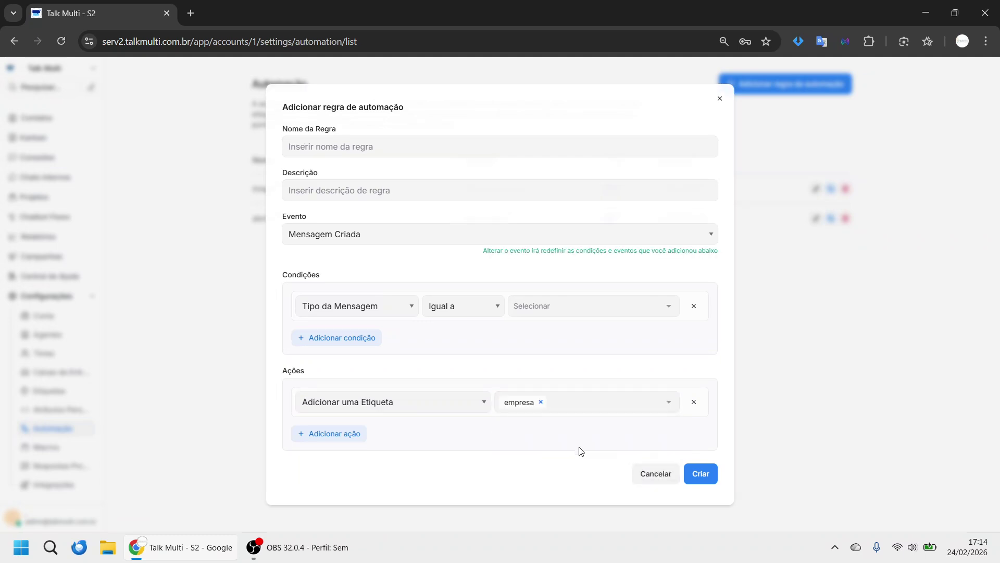
click(359, 148)
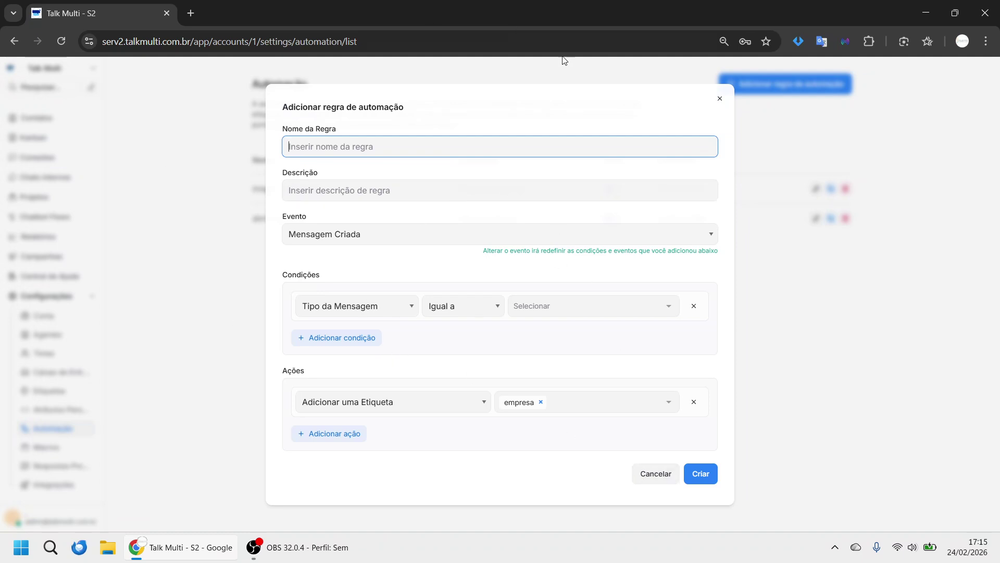
click(655, 479)
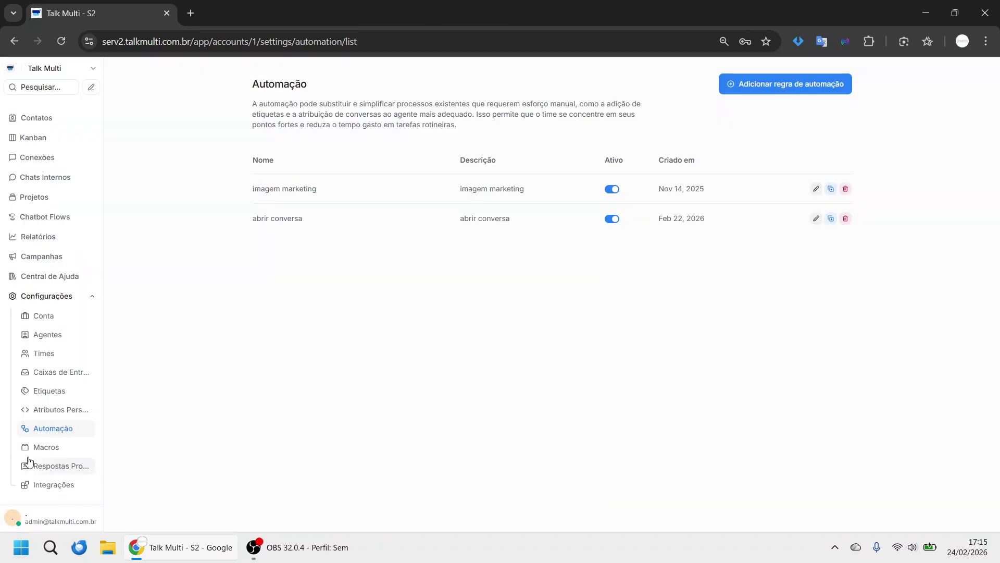
Step: Open the Macros settings, start a new macro, and look through the action types available for its flow
click(46, 448)
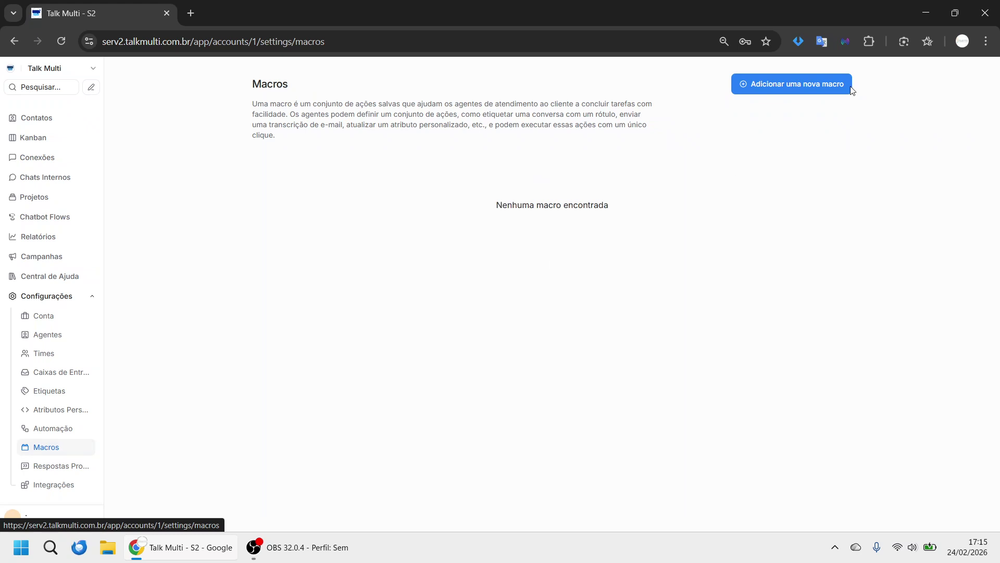
click(799, 90)
click(329, 150)
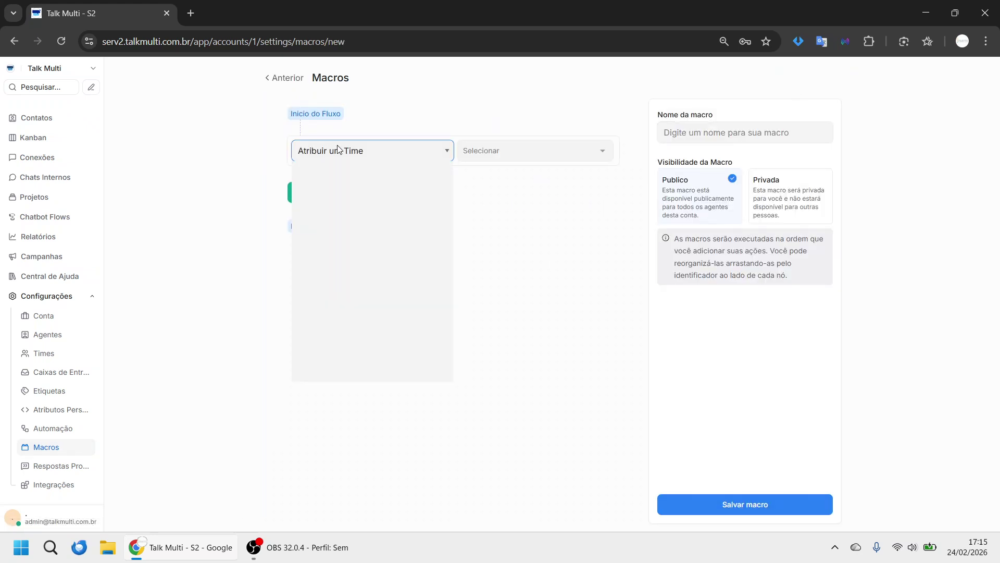
click(406, 146)
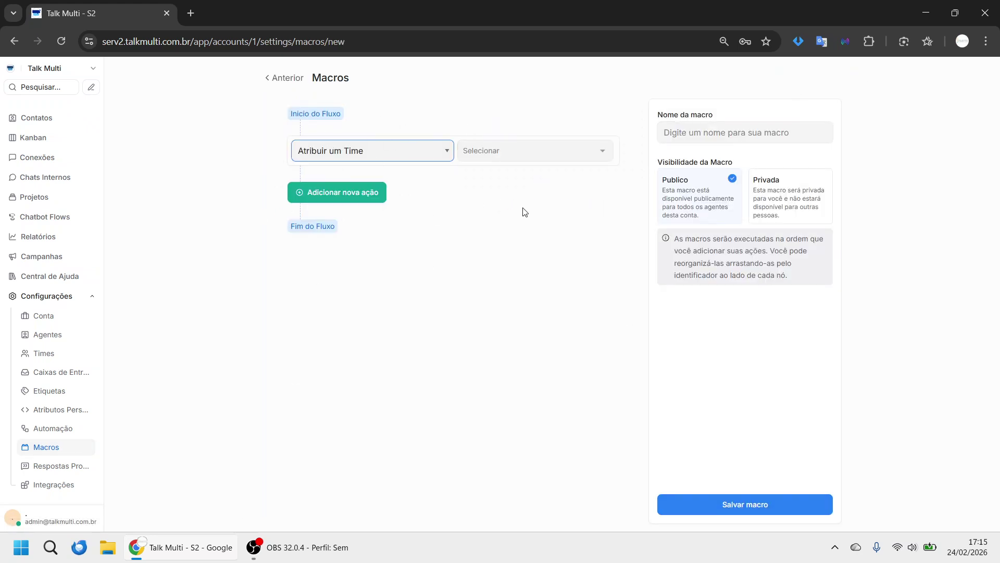
Step: Open Respostas Prontas, look over the form for adding a canned response, try "/" as its message, and cancel it
click(45, 465)
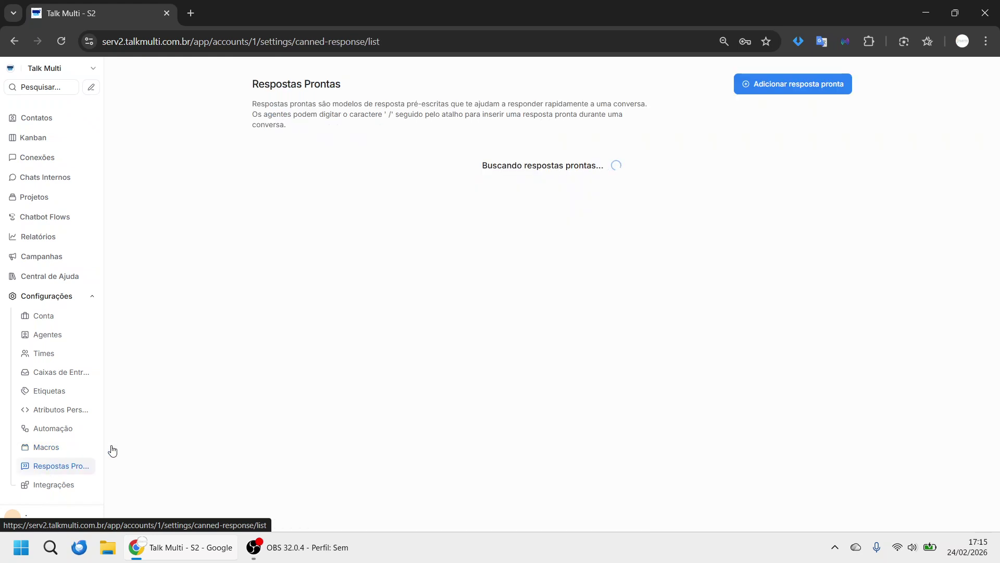
click(760, 86)
click(513, 297)
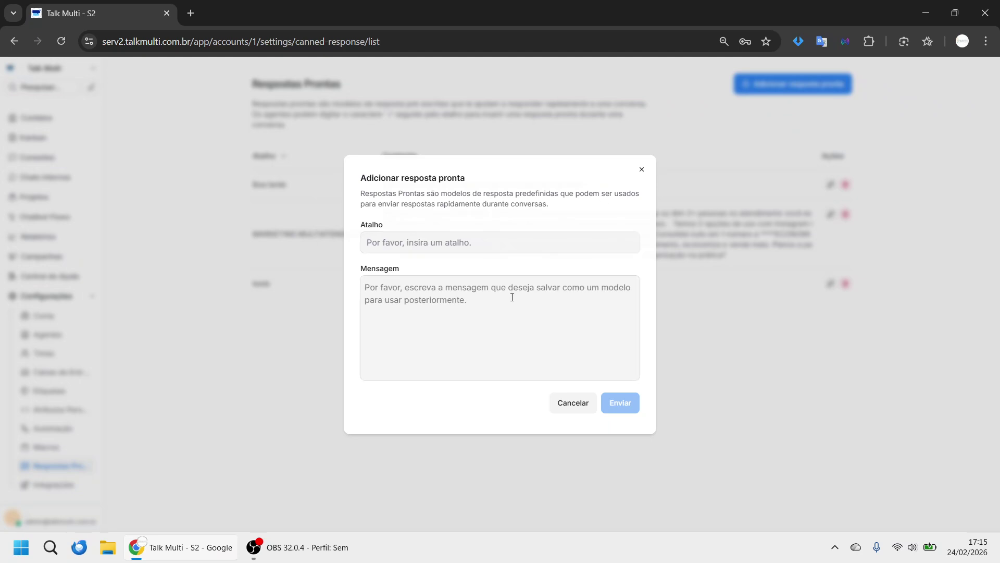
text(/)
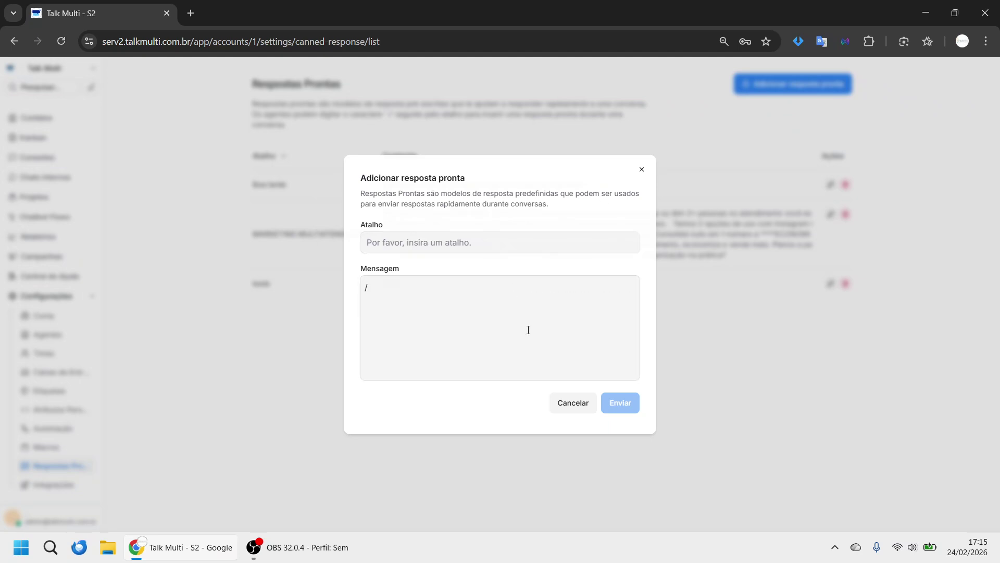
click(583, 404)
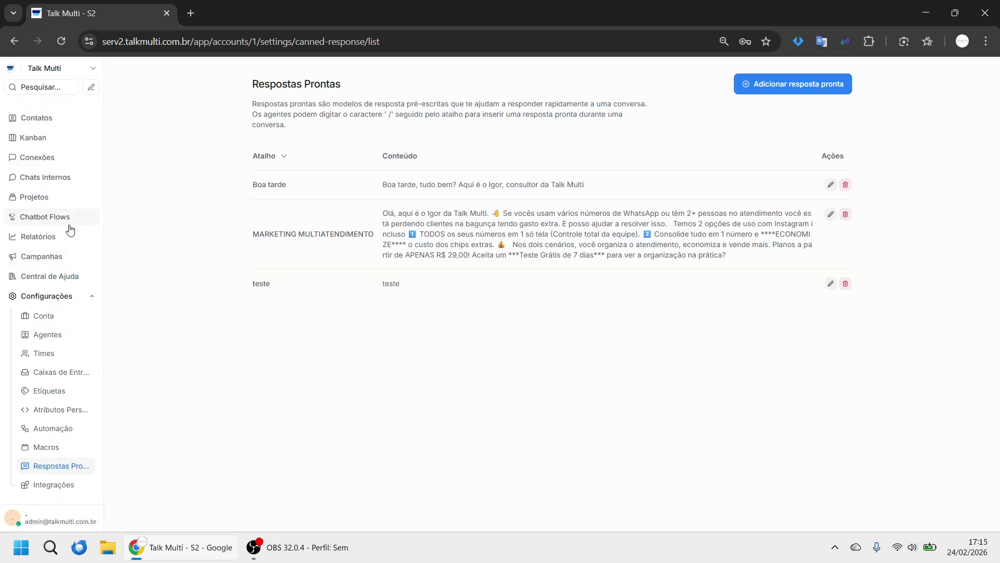
scroll(54, 172, up, 1)
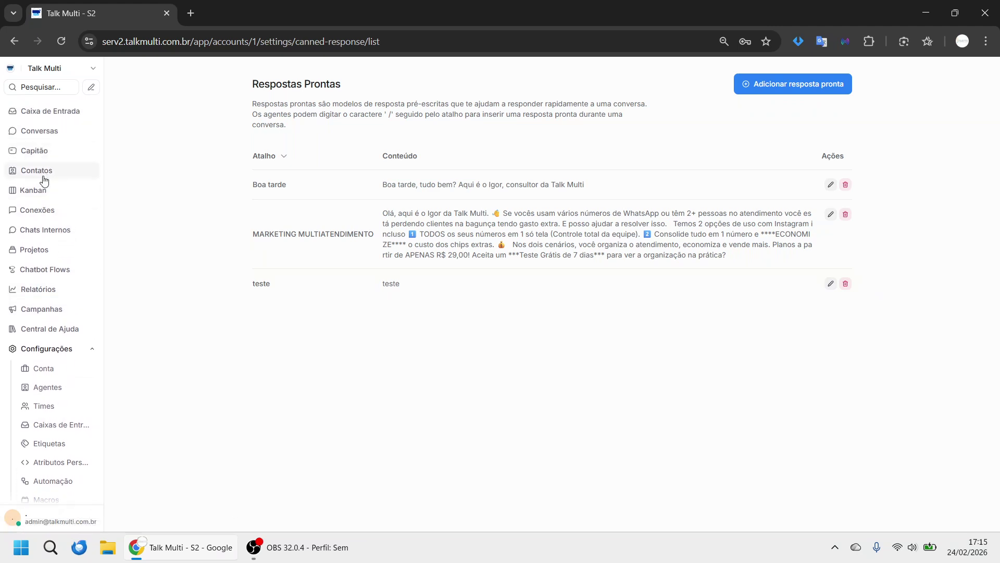